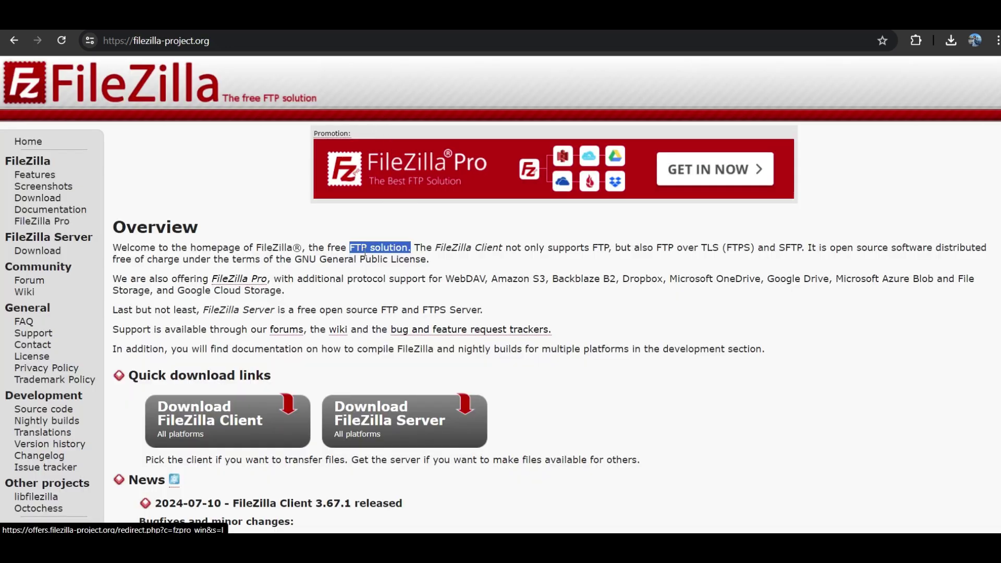
{"action": "left_click", "coordinate": [380, 244]}
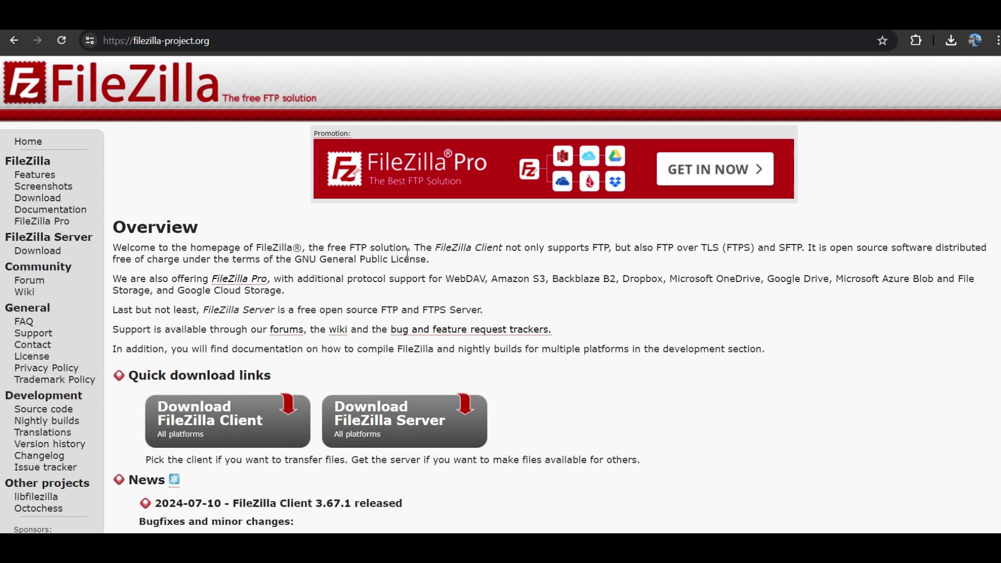
{"action": "left_click_drag", "start_coordinate": [408, 252], "coordinate": [352, 245]}
{"action": "left_click", "coordinate": [352, 246]}
Download the free edition of FileZilla Client for Windows (64bit x86) from the FileZilla site.
{"action": "key", "text": "alt+Left"}
{"action": "scroll", "coordinate": [220, 352], "scroll_direction": "down", "scroll_amount": 2}
{"action": "left_click", "coordinate": [184, 335]}
{"action": "scroll", "coordinate": [214, 364], "scroll_direction": "down", "scroll_amount": 3}
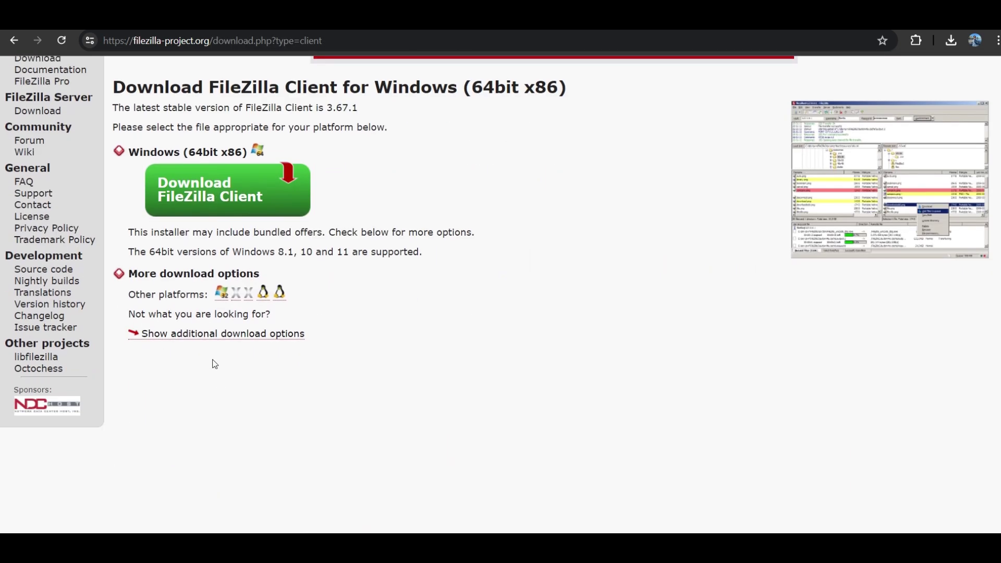
{"action": "scroll", "coordinate": [209, 193], "scroll_direction": "up", "scroll_amount": 2}
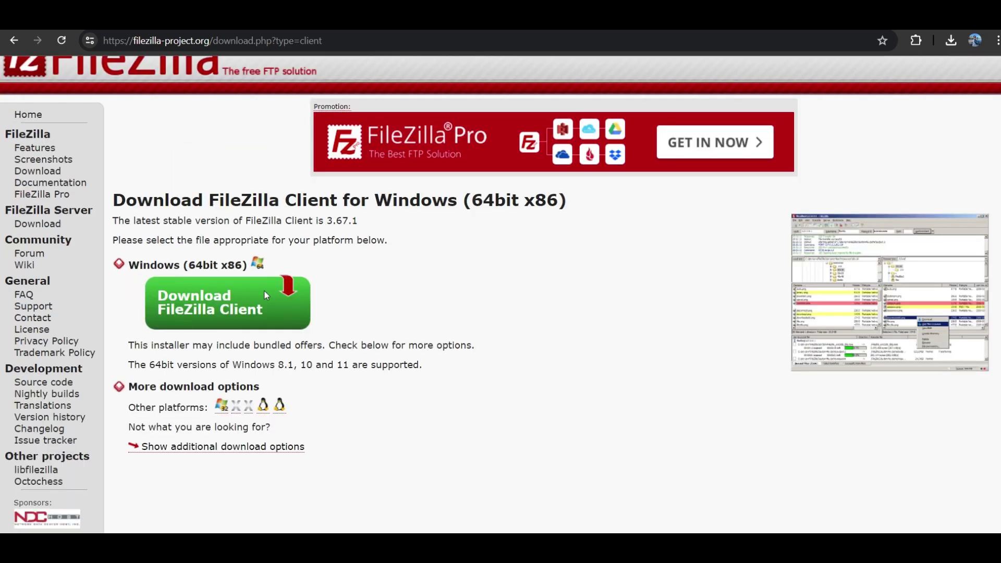
{"action": "left_click", "coordinate": [232, 313]}
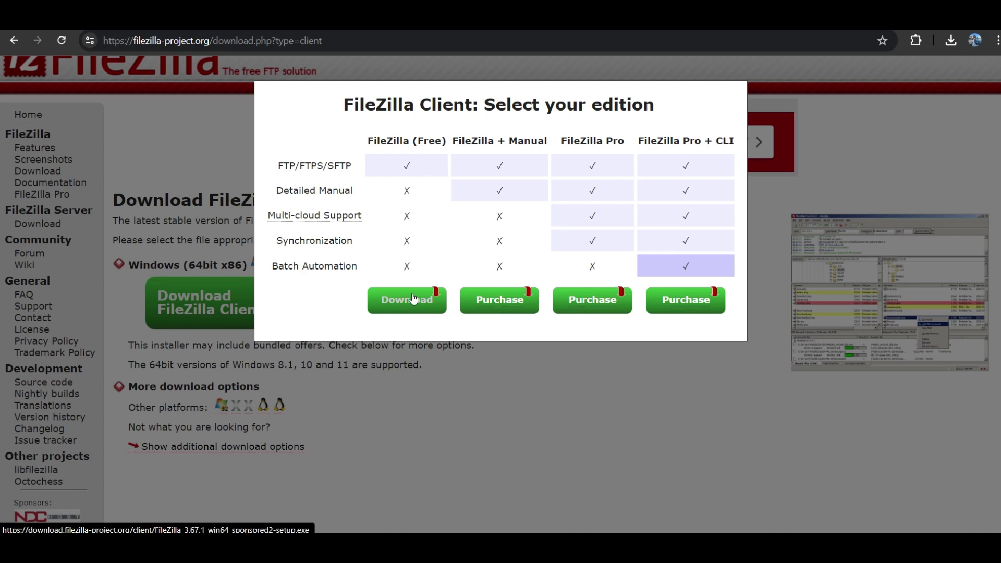
{"action": "left_click", "coordinate": [429, 299]}
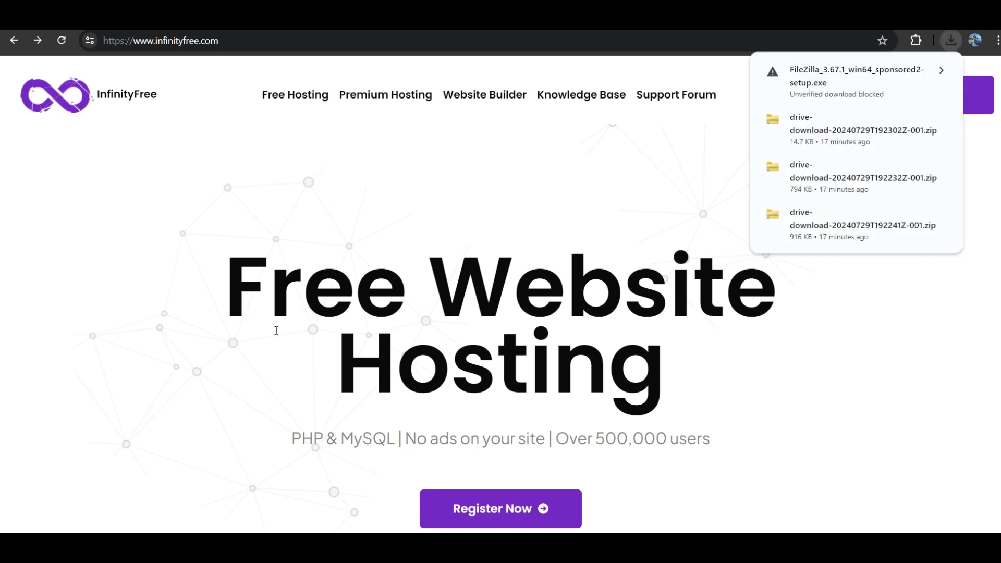
Allow the blocked download of the unverified FileZilla_3.67.1_win64_sponsored2-setup.exe and dismiss the Windows Security notification.
{"action": "left_click", "coordinate": [812, 99]}
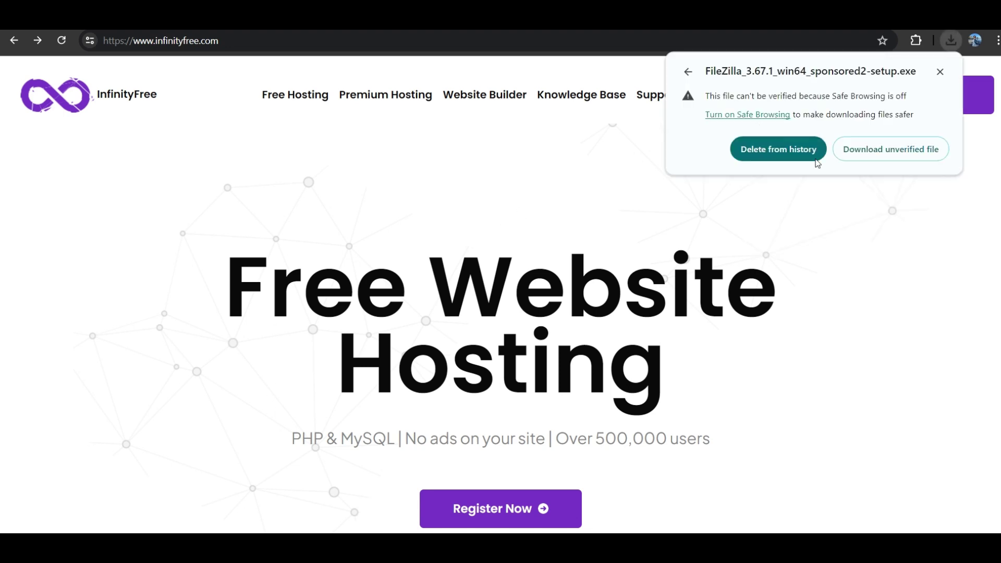
{"action": "left_click", "coordinate": [865, 156]}
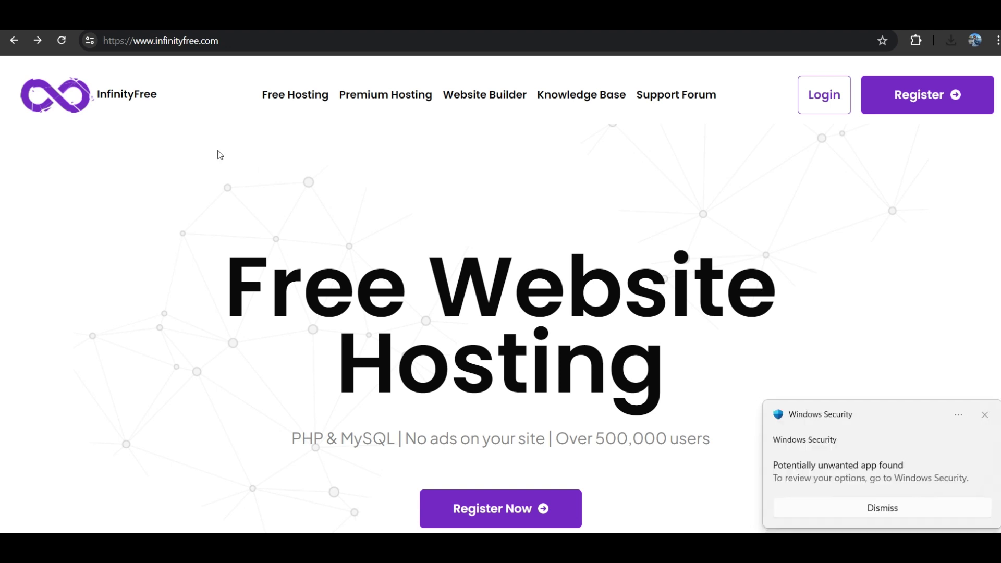
{"action": "left_click", "coordinate": [989, 417]}
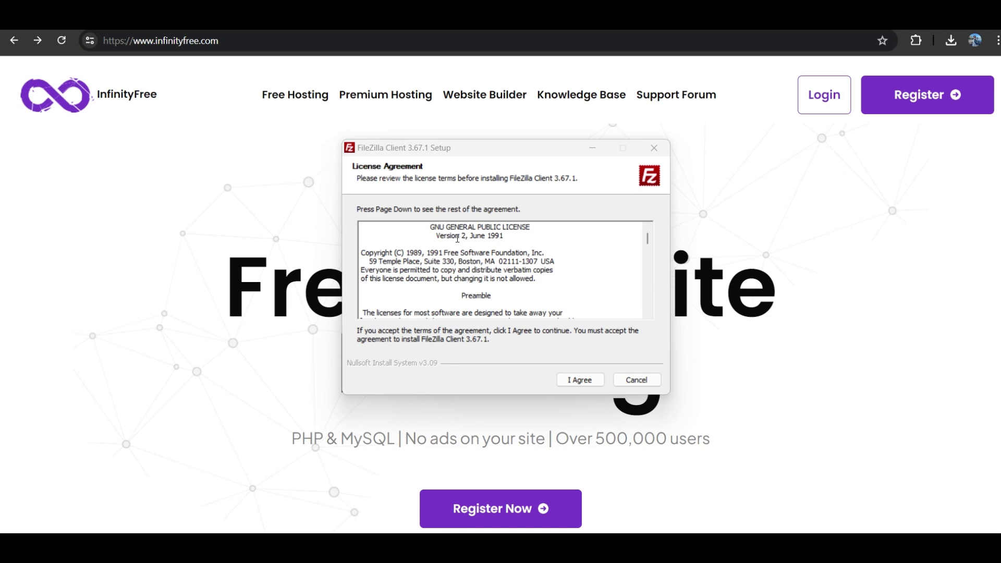
Install FileZilla Client 3.67.1, accepting the license and upgrading with the previous settings, and finish setup with FileZilla started.
{"action": "scroll", "coordinate": [454, 239], "scroll_direction": "down", "scroll_amount": 5}
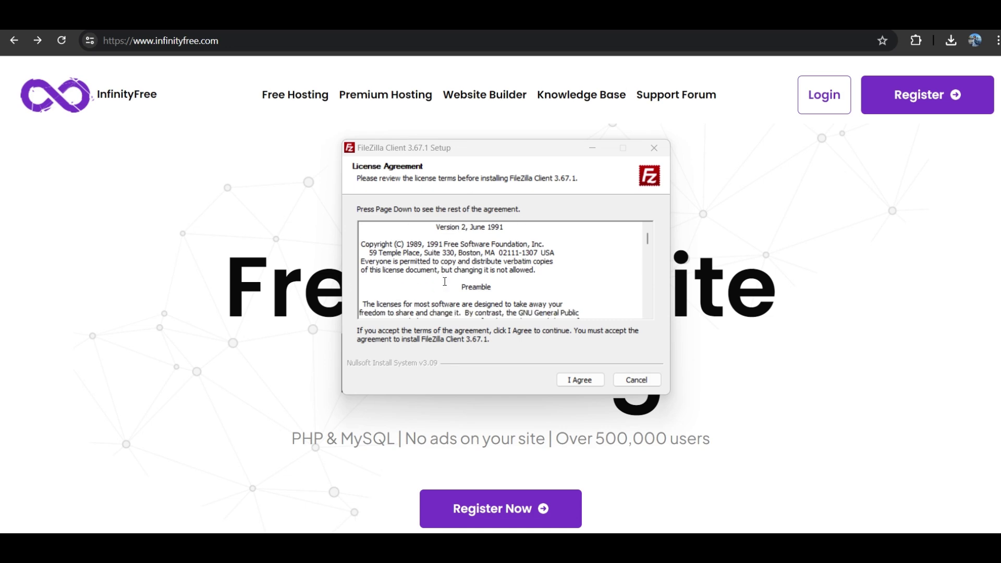
{"action": "scroll", "coordinate": [445, 281], "scroll_direction": "down", "scroll_amount": 15}
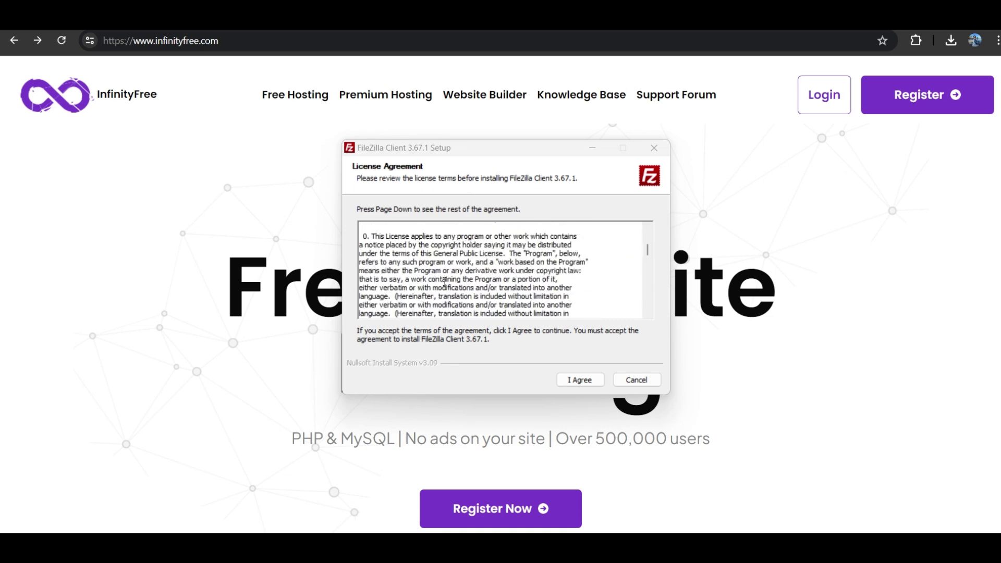
{"action": "left_click", "coordinate": [581, 385]}
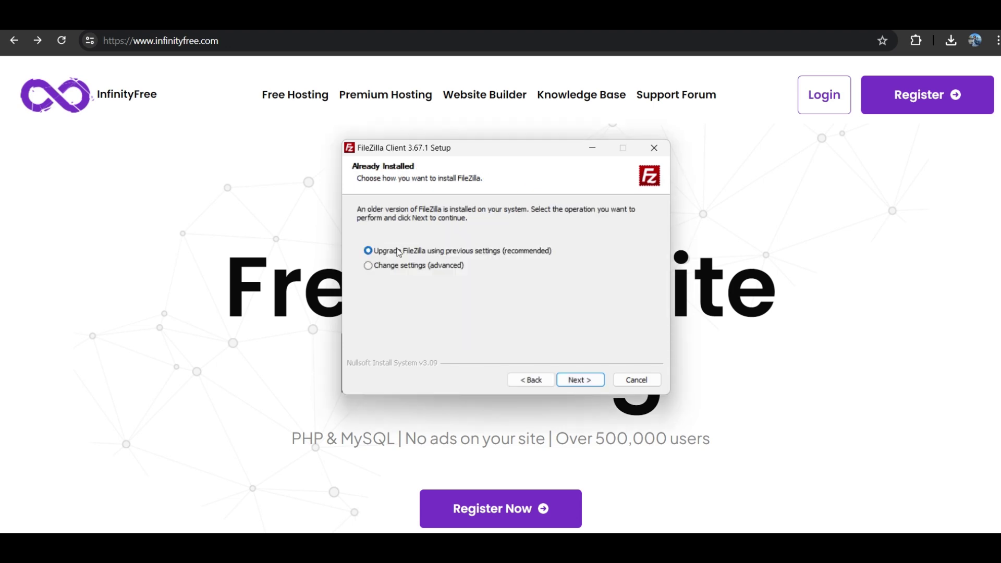
{"action": "left_click", "coordinate": [581, 383]}
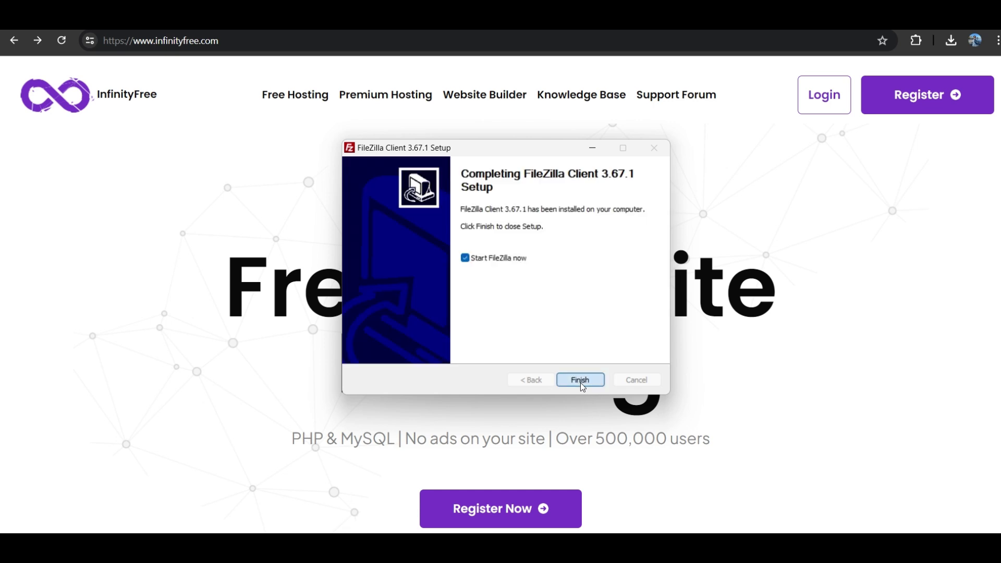
{"action": "left_click", "coordinate": [581, 381]}
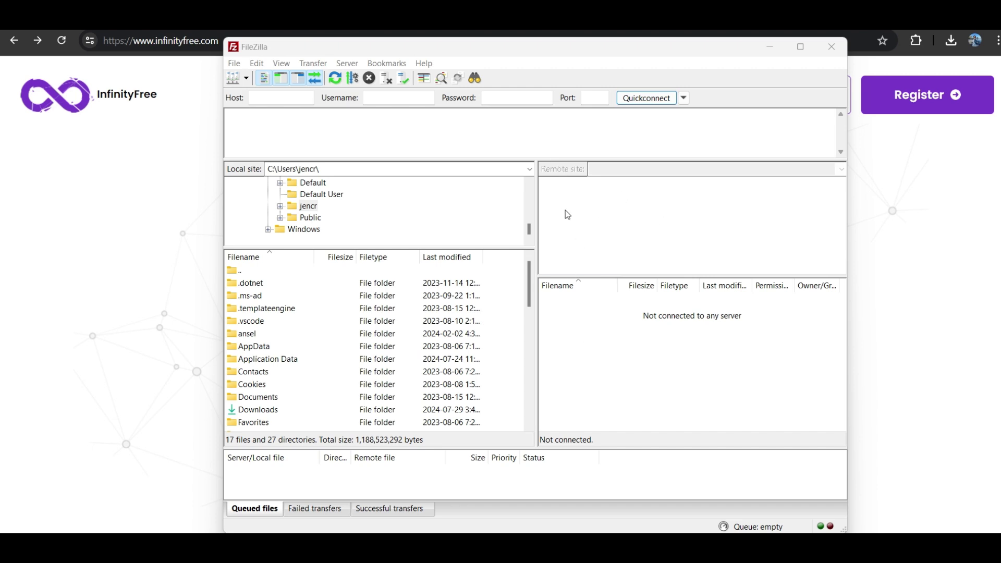
Return to the InfinityFree site and sign in with the saved credentials, enabling Keep me logged in and passing the human verification.
{"action": "left_click", "coordinate": [774, 48]}
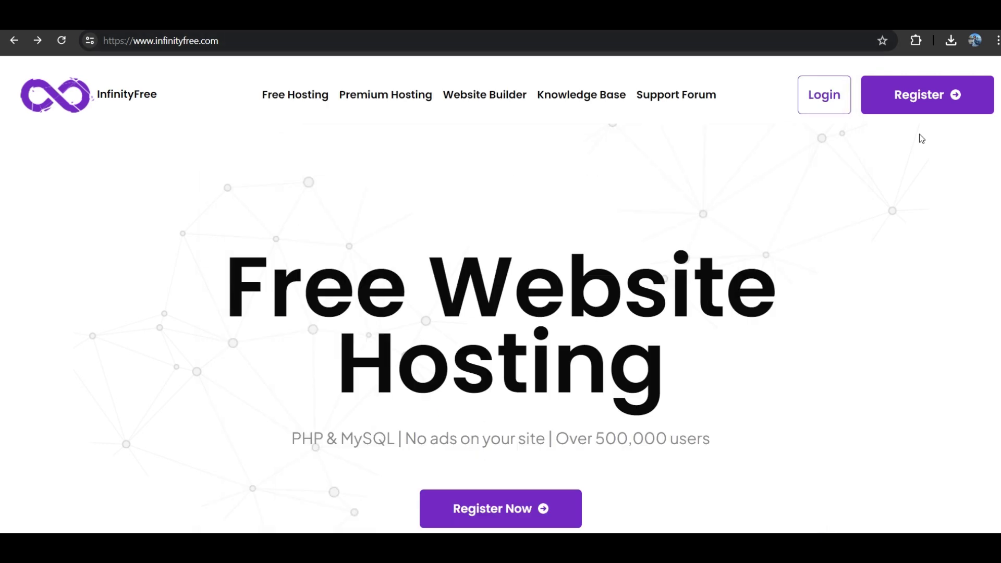
{"action": "left_click", "coordinate": [806, 112]}
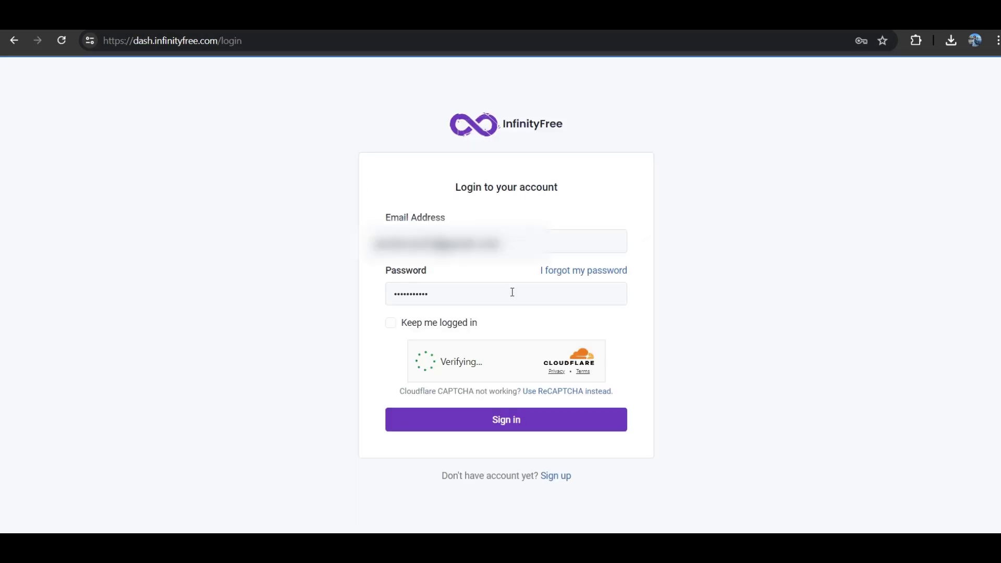
{"action": "left_click", "coordinate": [391, 322]}
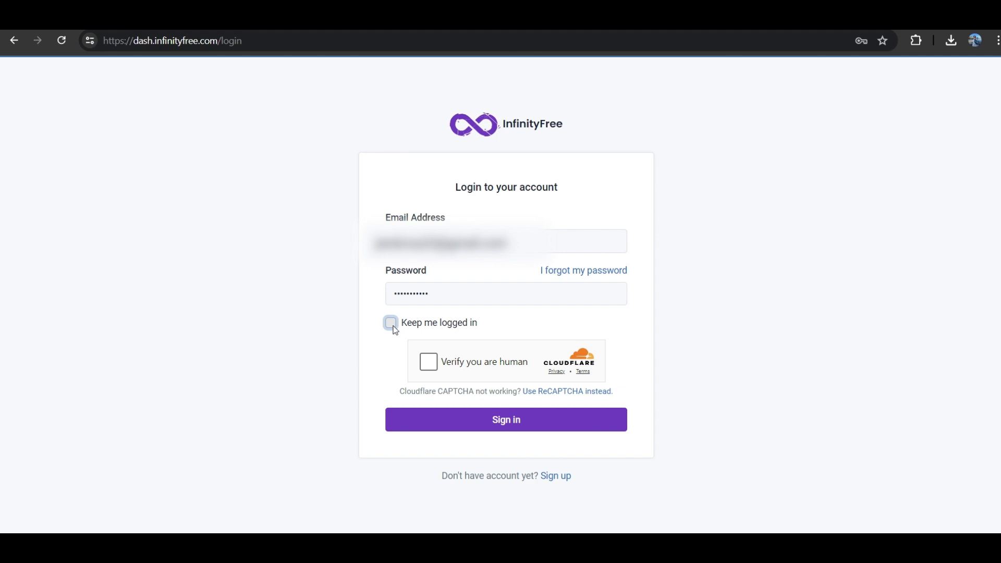
{"action": "left_click", "coordinate": [428, 361]}
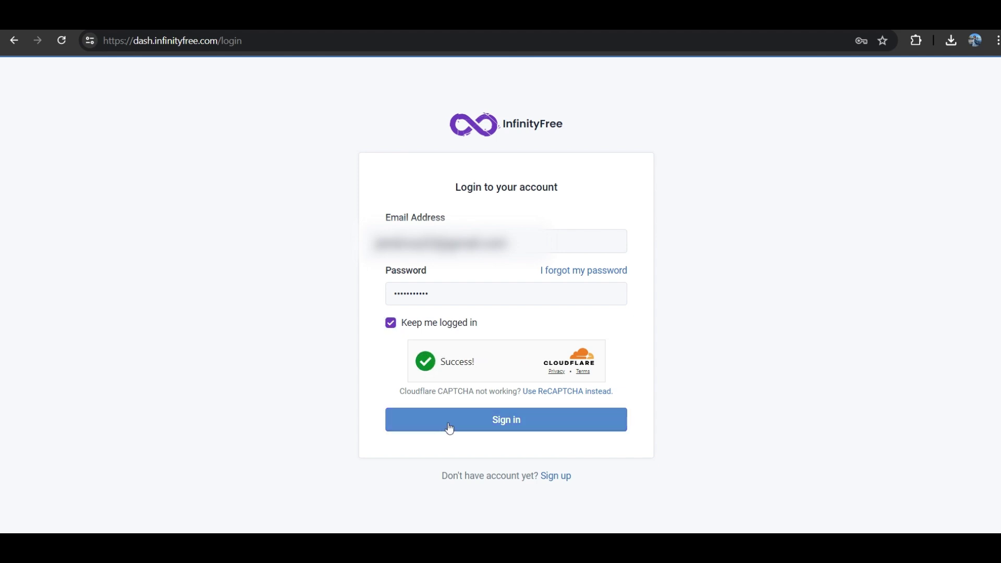
{"action": "left_click", "coordinate": [450, 428]}
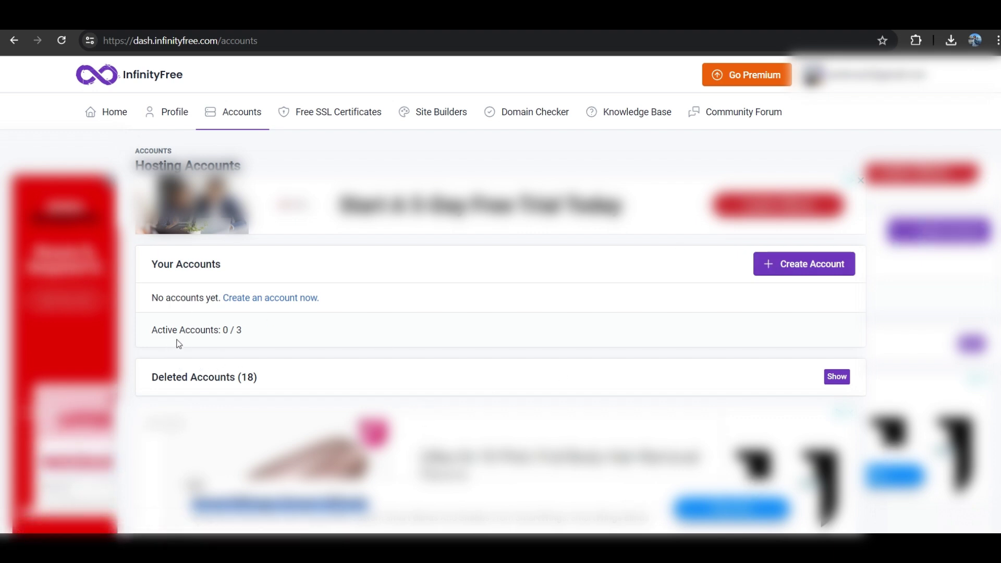
Start a new InfinityFree hosting account and choose the $0 InfinityFree plan.
{"action": "left_click_drag", "start_coordinate": [245, 333], "coordinate": [224, 333]}
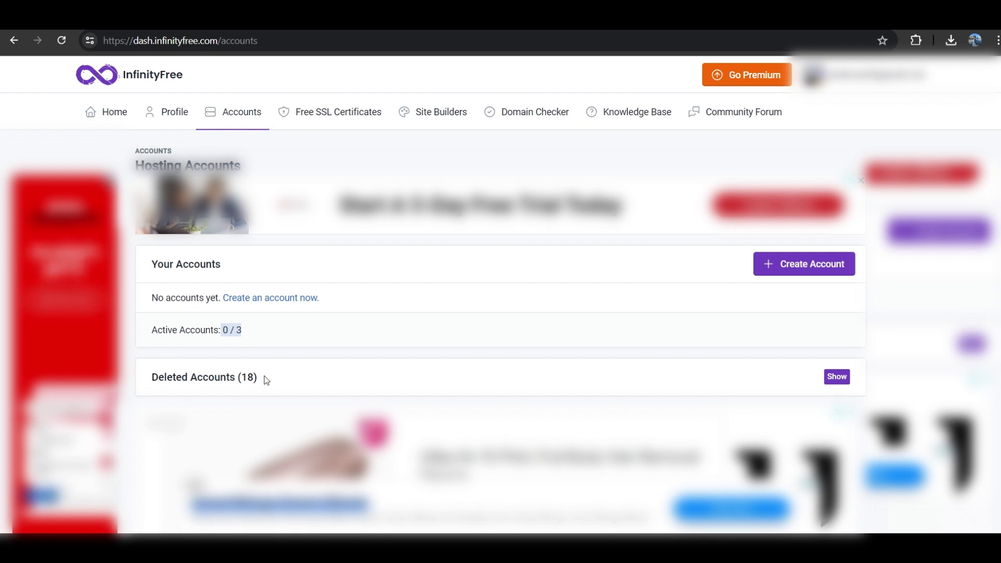
{"action": "left_click", "coordinate": [268, 354]}
{"action": "left_click", "coordinate": [791, 271]}
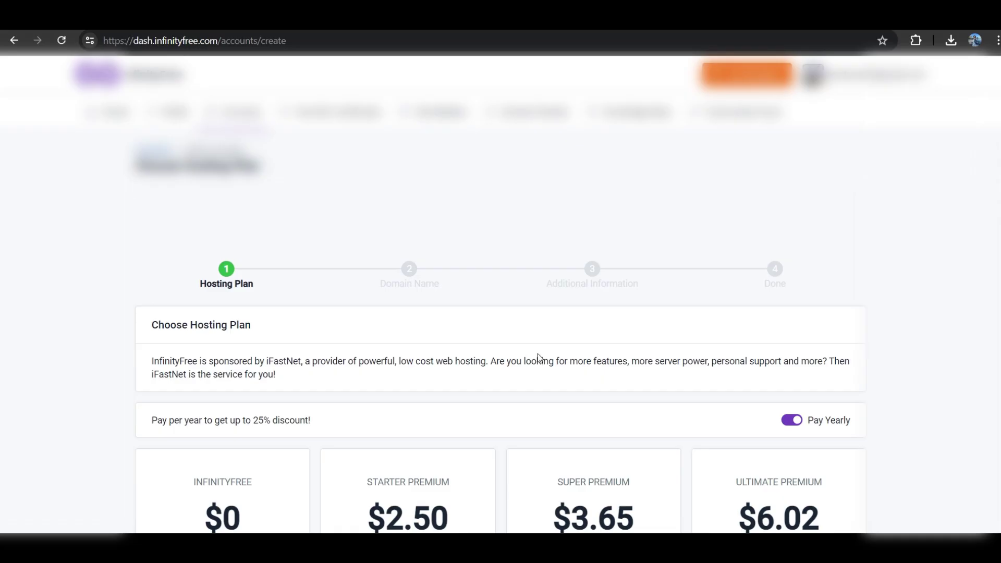
{"action": "scroll", "coordinate": [425, 388], "scroll_direction": "down", "scroll_amount": 3}
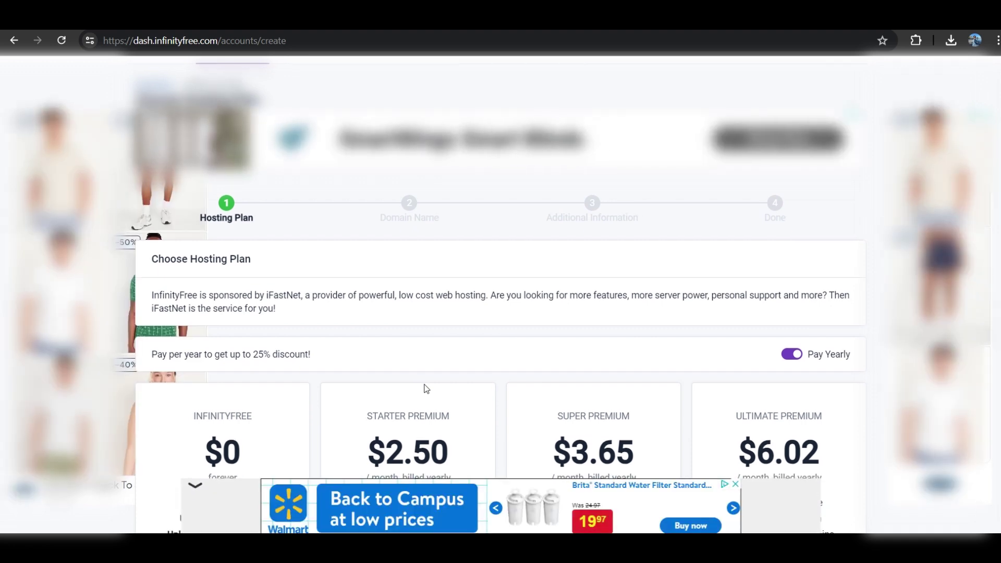
{"action": "scroll", "coordinate": [426, 388], "scroll_direction": "down", "scroll_amount": 5}
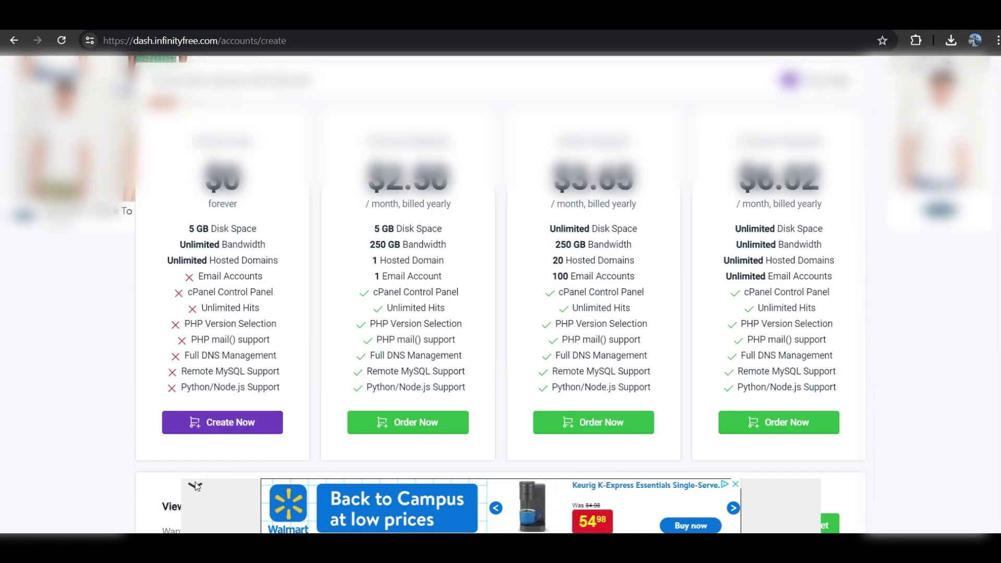
{"action": "scroll", "coordinate": [202, 292], "scroll_direction": "down", "scroll_amount": 2}
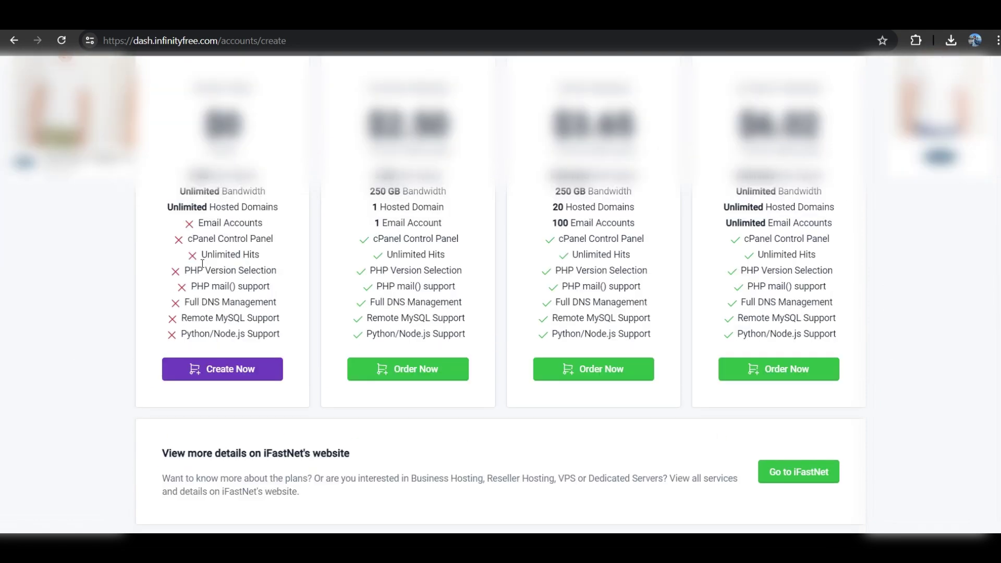
{"action": "scroll", "coordinate": [244, 332], "scroll_direction": "up", "scroll_amount": 1}
{"action": "scroll", "coordinate": [427, 260], "scroll_direction": "up", "scroll_amount": 2}
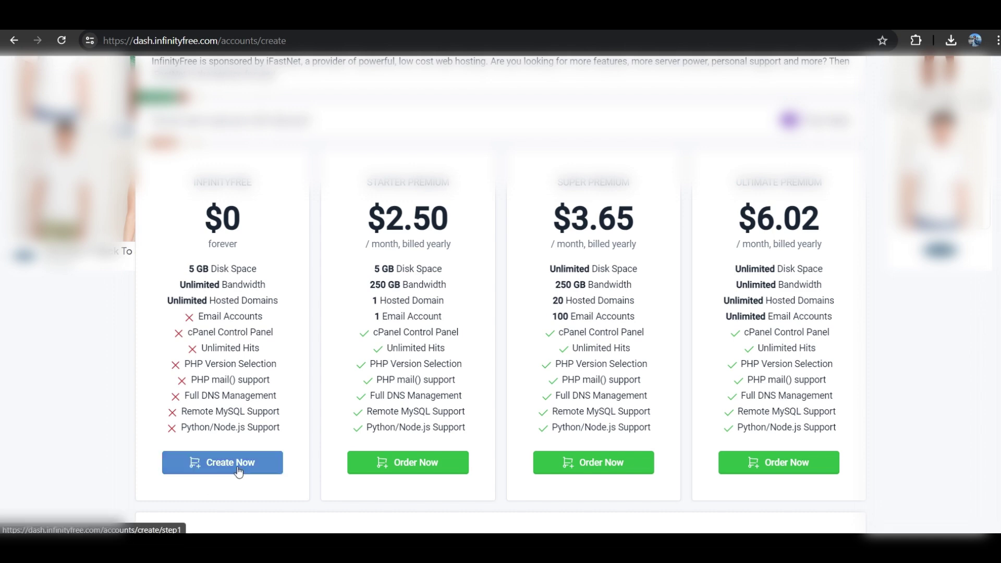
{"action": "scroll", "coordinate": [213, 491], "scroll_direction": "down", "scroll_amount": 4}
{"action": "scroll", "coordinate": [233, 333], "scroll_direction": "down", "scroll_amount": 6}
{"action": "scroll", "coordinate": [231, 391], "scroll_direction": "up", "scroll_amount": 9}
{"action": "left_click", "coordinate": [231, 424]}
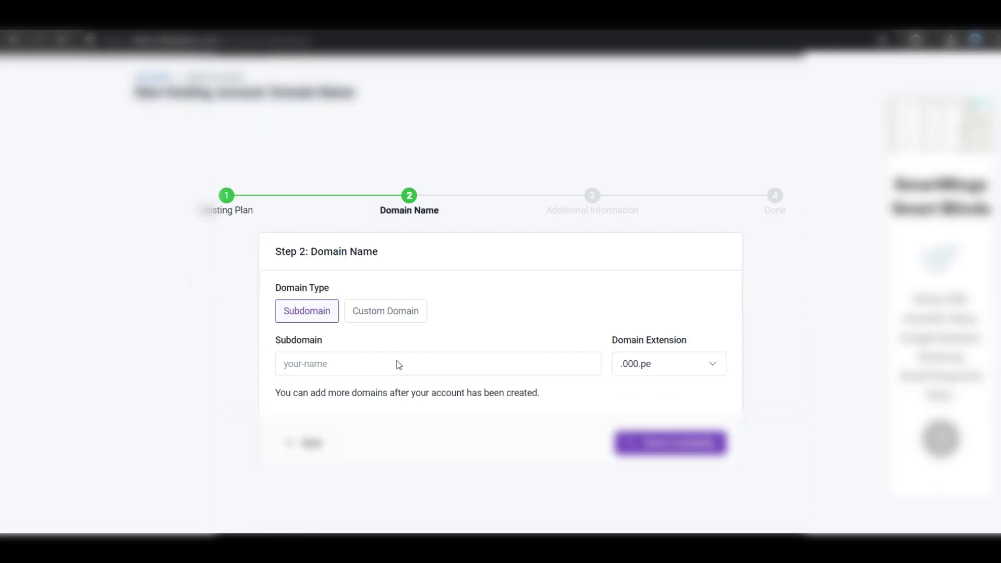
{"action": "scroll", "coordinate": [399, 365], "scroll_direction": "down", "scroll_amount": 1}
{"action": "left_click", "coordinate": [349, 306]}
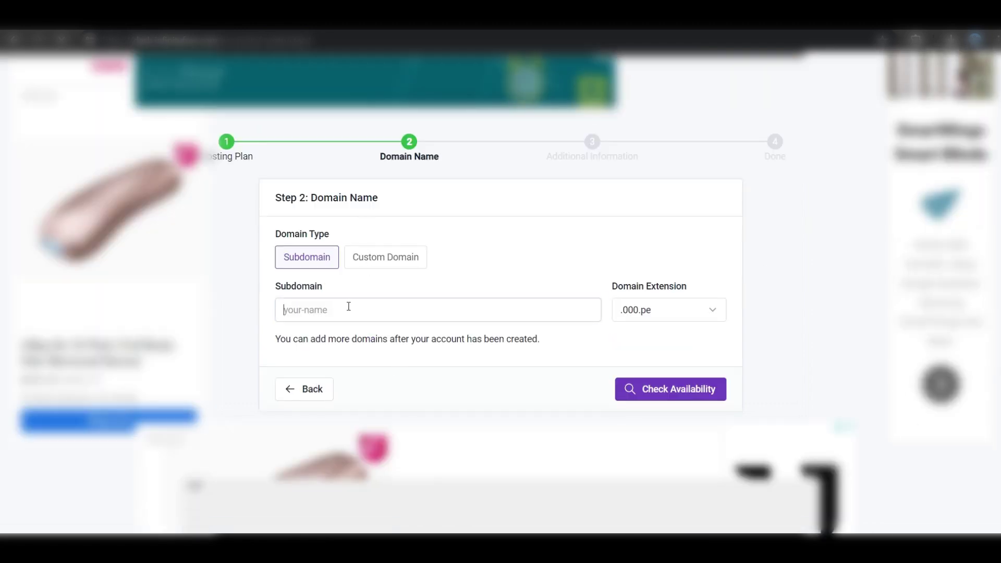
{"action": "left_click", "coordinate": [370, 259]}
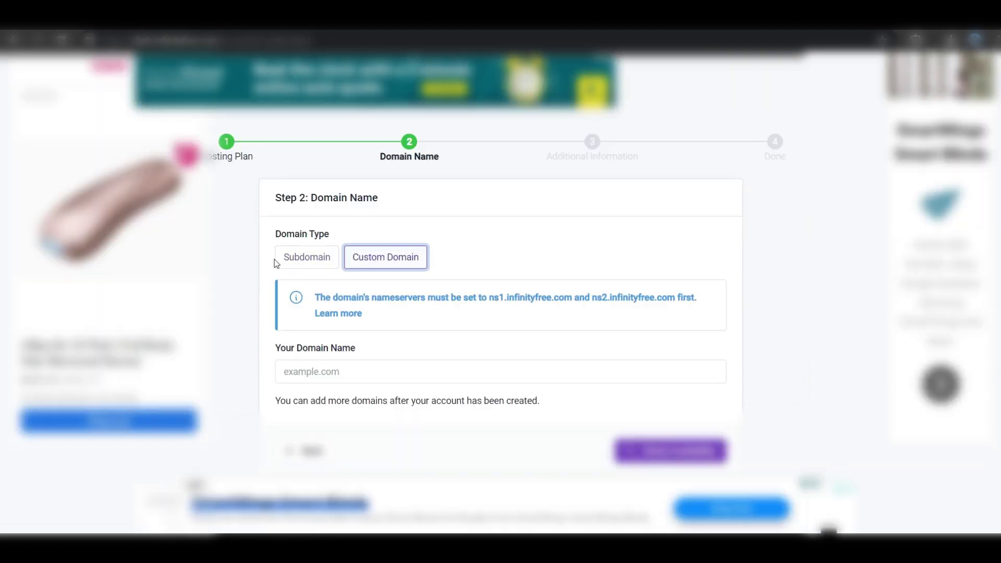
{"action": "left_click", "coordinate": [298, 257]}
{"action": "left_click", "coordinate": [669, 309]}
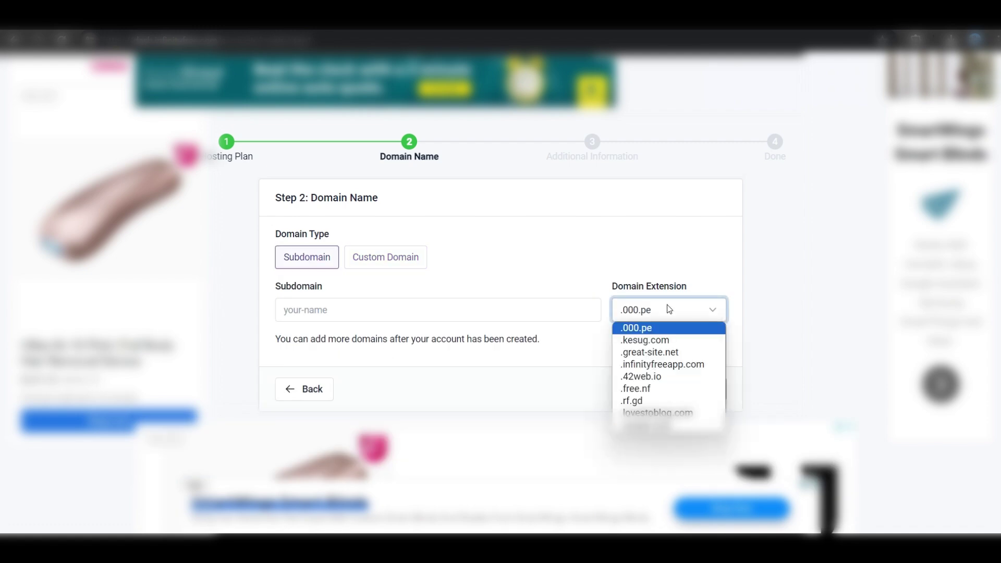
Set the subdomain to firstProject with the .infinityfreeapp.com extension and check its availability.
{"action": "left_click", "coordinate": [536, 312]}
{"action": "type", "text": "firstPr"}
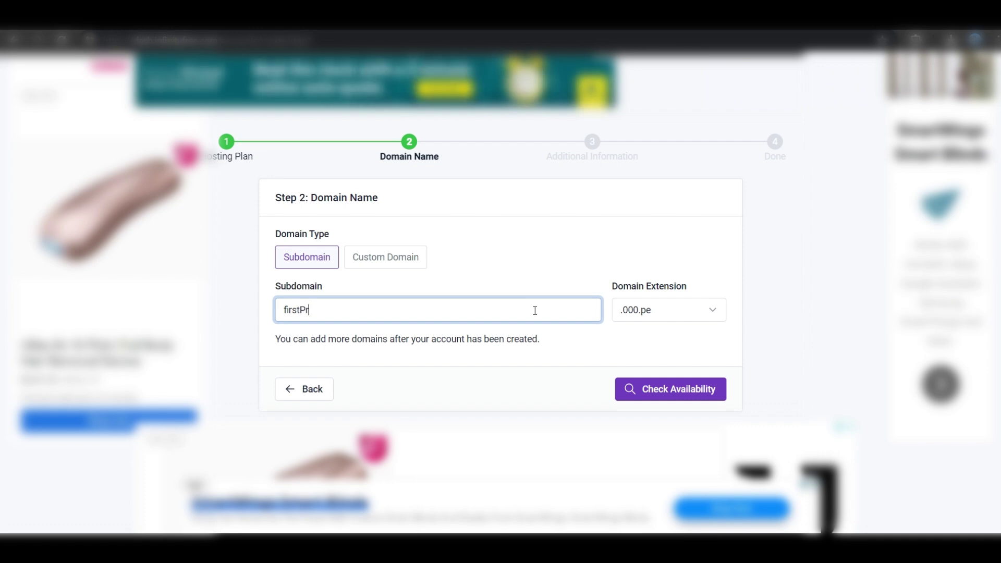
{"action": "type", "text": "oject"}
{"action": "left_click", "coordinate": [668, 309]}
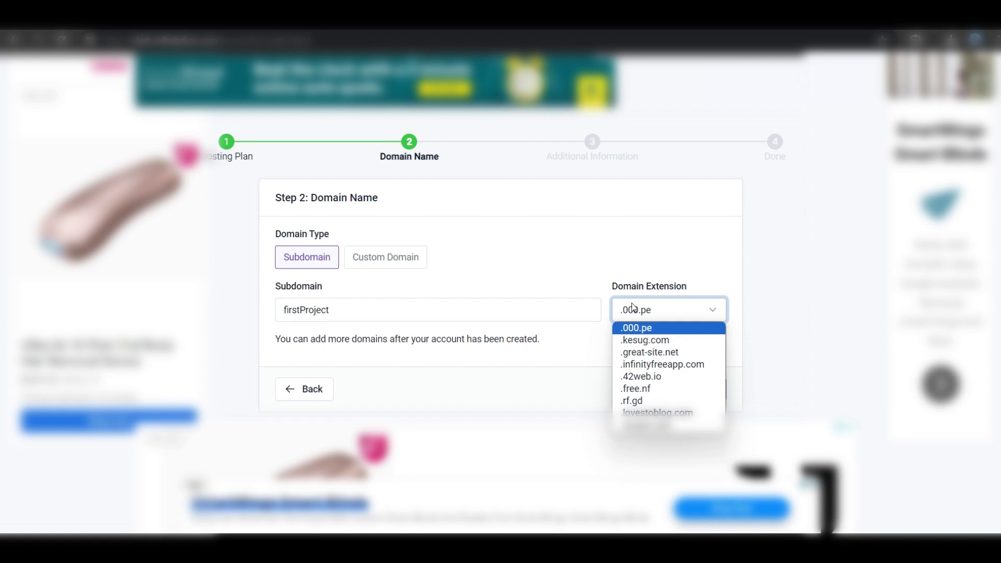
{"action": "left_click", "coordinate": [681, 365]}
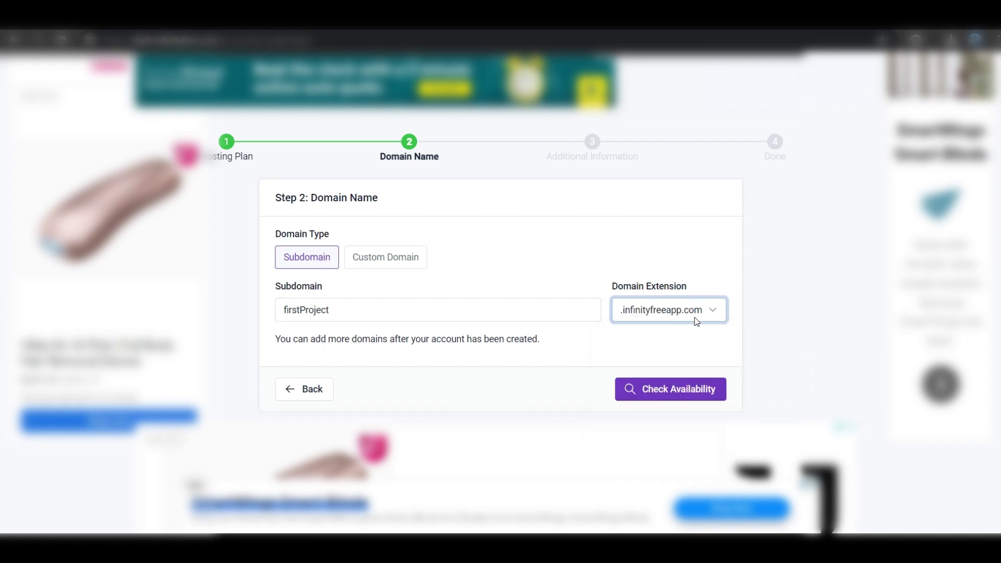
{"action": "left_click", "coordinate": [665, 395]}
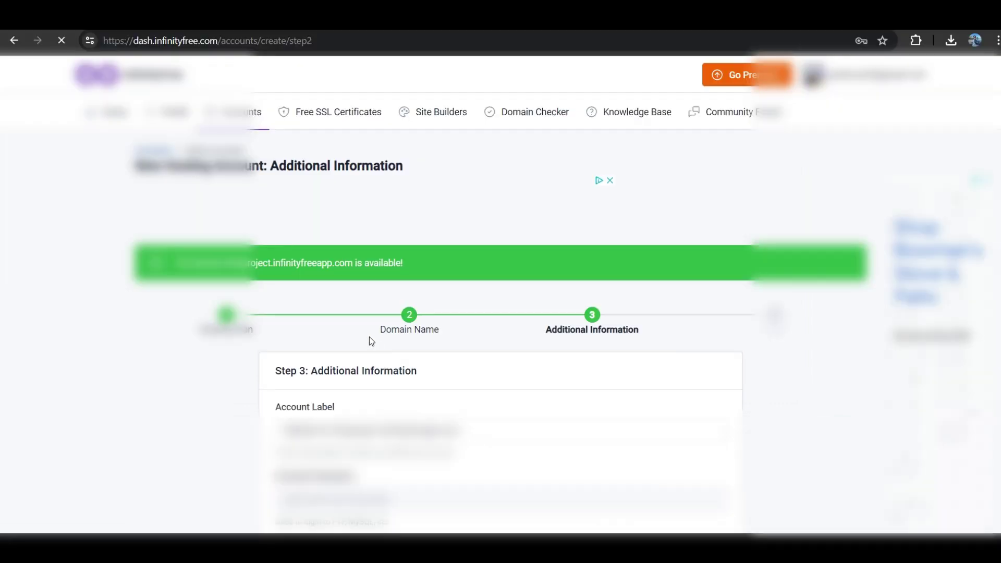
Complete the human verification and try to submit the additional information without selecting an email consent.
{"action": "scroll", "coordinate": [395, 308], "scroll_direction": "down", "scroll_amount": 5}
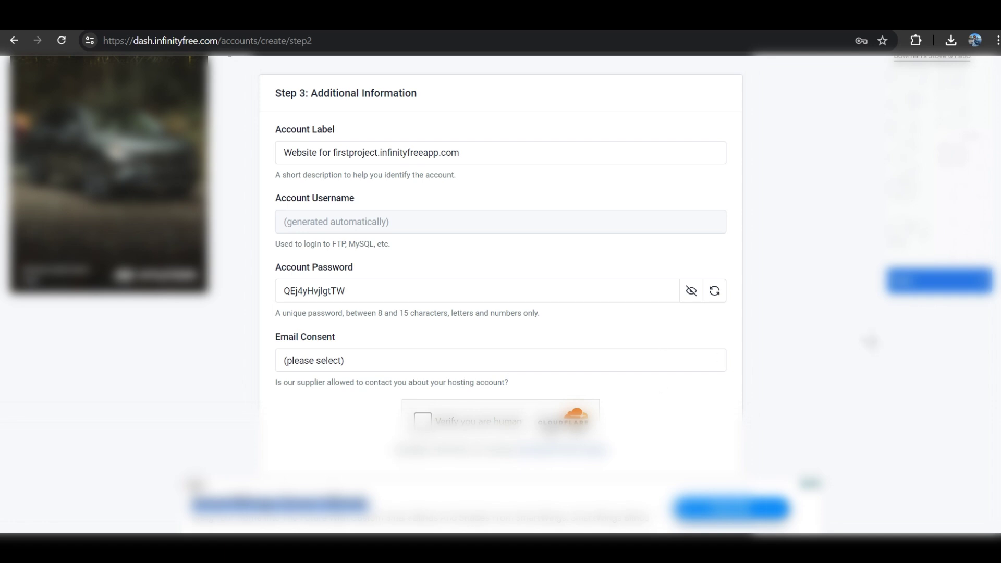
{"action": "scroll", "coordinate": [626, 392], "scroll_direction": "down", "scroll_amount": 1}
{"action": "left_click", "coordinate": [423, 380]}
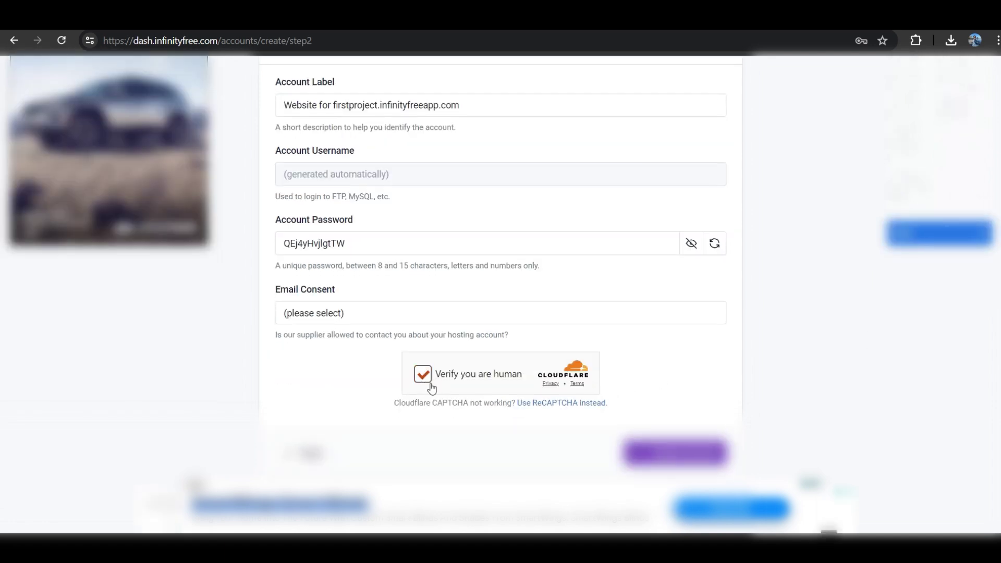
{"action": "left_click", "coordinate": [662, 457]}
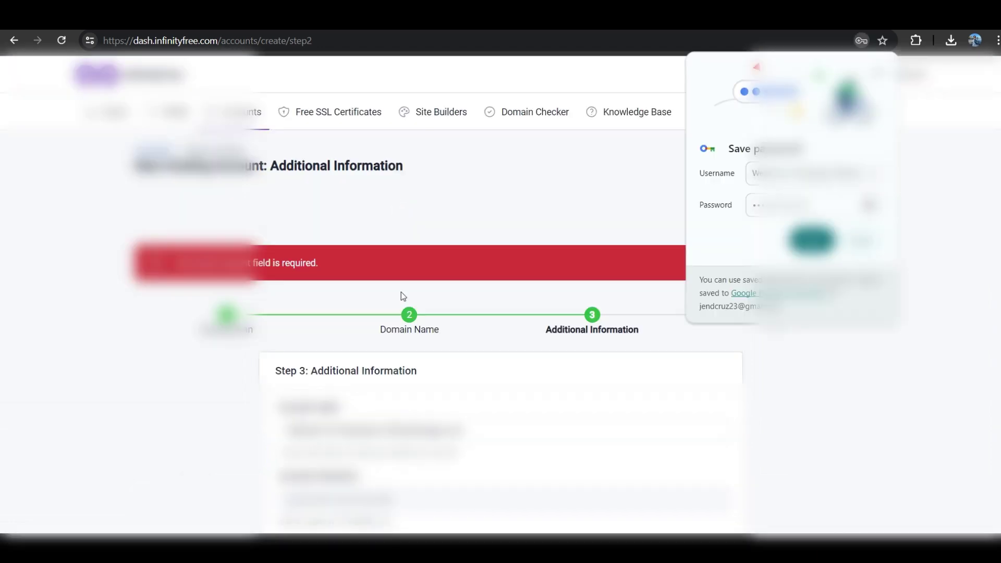
Dismiss the save-password prompt, pass the human verification again and set the email consent to I Approve.
{"action": "left_click", "coordinate": [702, 380]}
{"action": "scroll", "coordinate": [704, 380], "scroll_direction": "down", "scroll_amount": 3}
{"action": "scroll", "coordinate": [704, 380], "scroll_direction": "down", "scroll_amount": 3}
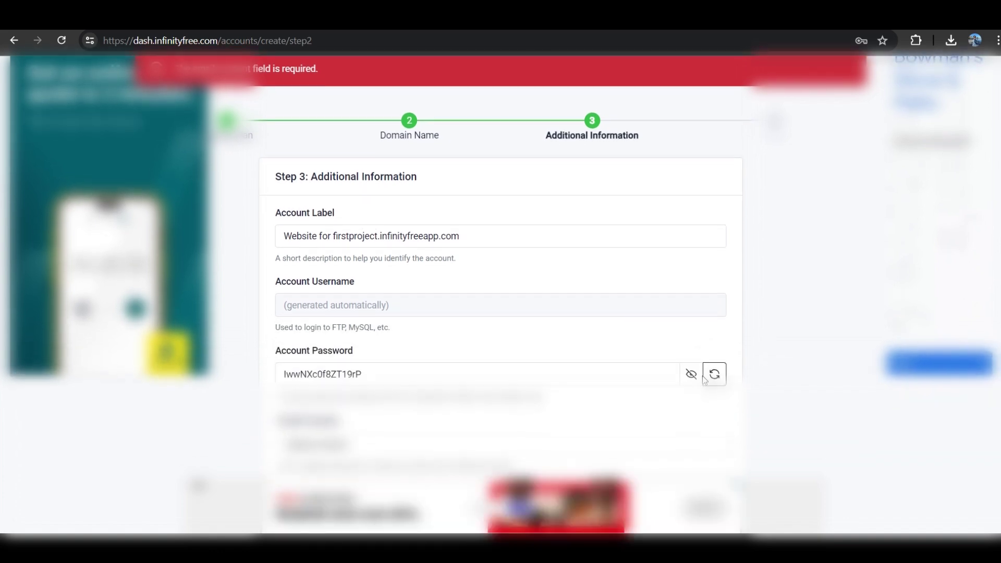
{"action": "scroll", "coordinate": [692, 377], "scroll_direction": "up", "scroll_amount": 1}
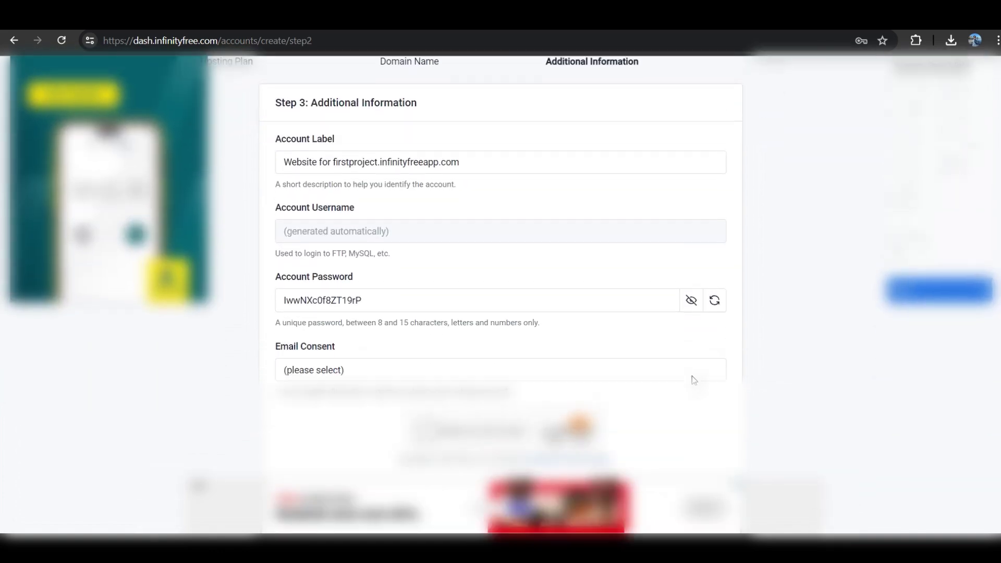
{"action": "scroll", "coordinate": [692, 377], "scroll_direction": "down", "scroll_amount": 3}
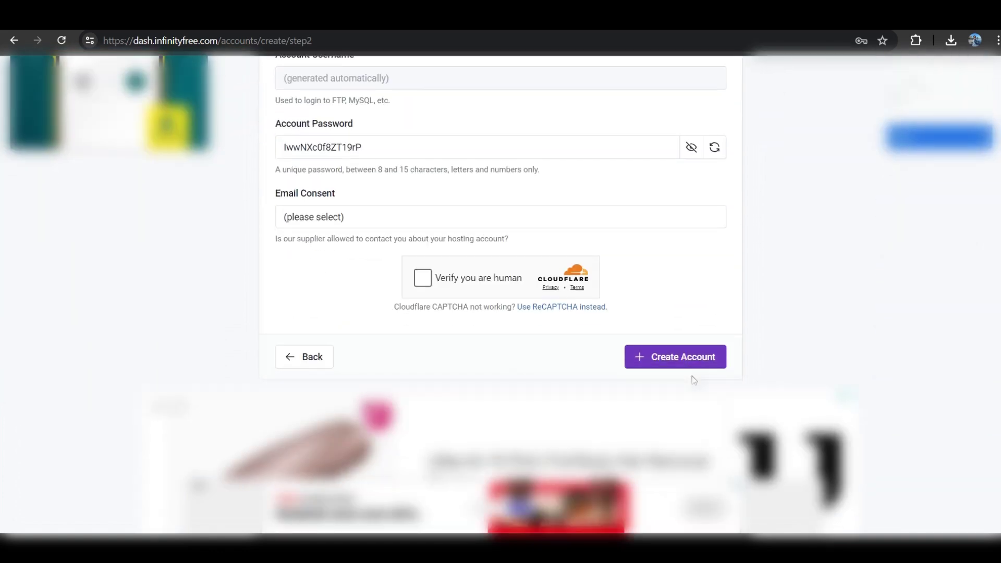
{"action": "left_click", "coordinate": [426, 283]}
{"action": "left_click", "coordinate": [380, 222]}
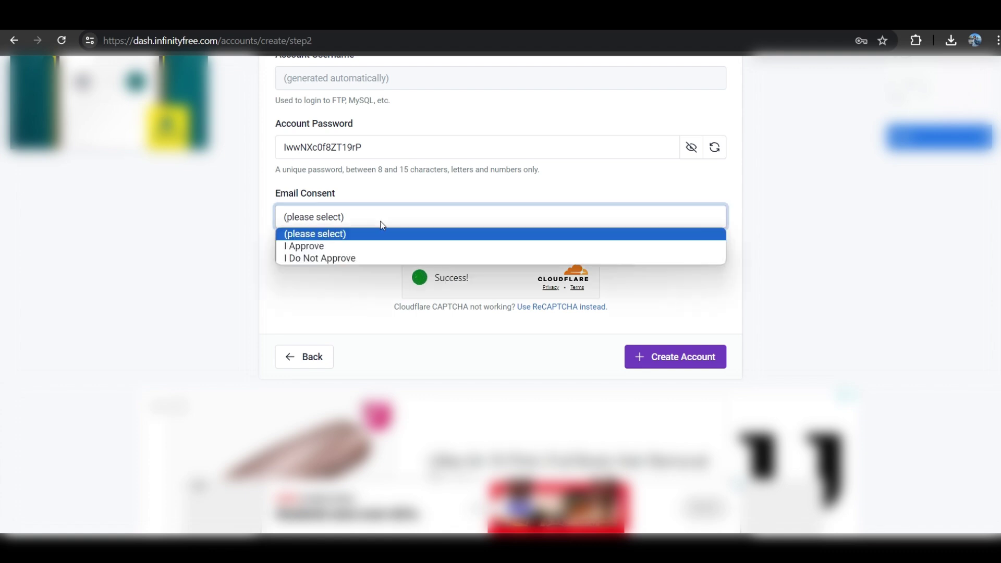
{"action": "left_click", "coordinate": [389, 252]}
Change the email consent to I Do Not Approve and create the hosting account.
{"action": "scroll", "coordinate": [394, 256], "scroll_direction": "up", "scroll_amount": 3}
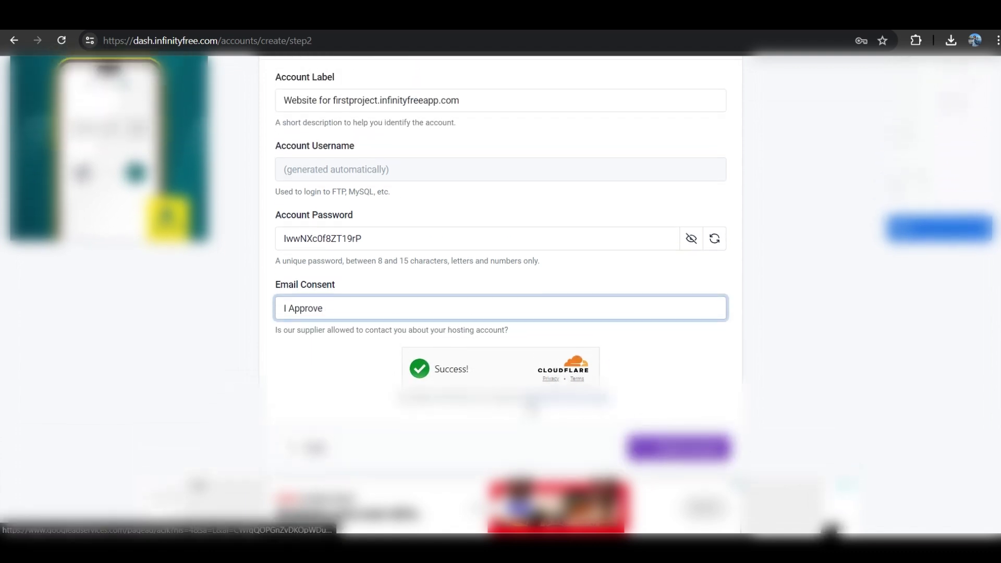
{"action": "scroll", "coordinate": [622, 352], "scroll_direction": "down", "scroll_amount": 1}
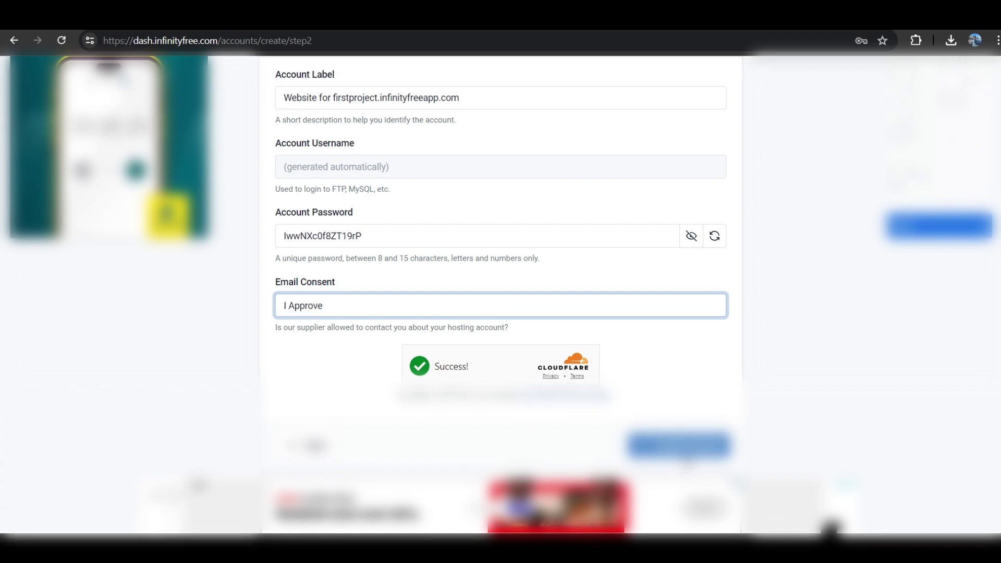
{"action": "left_click", "coordinate": [611, 308]}
{"action": "left_click", "coordinate": [606, 345]}
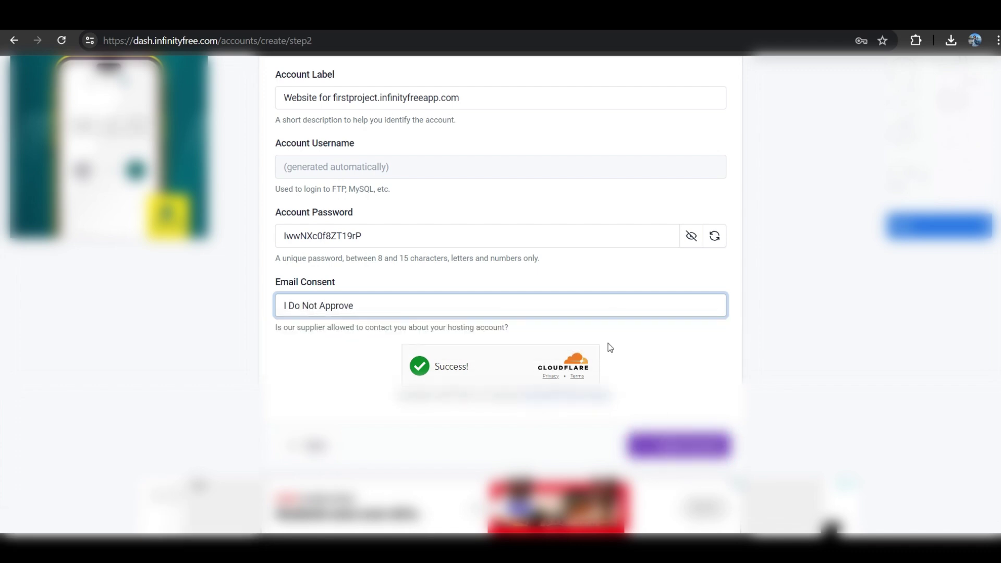
{"action": "left_click", "coordinate": [679, 445]}
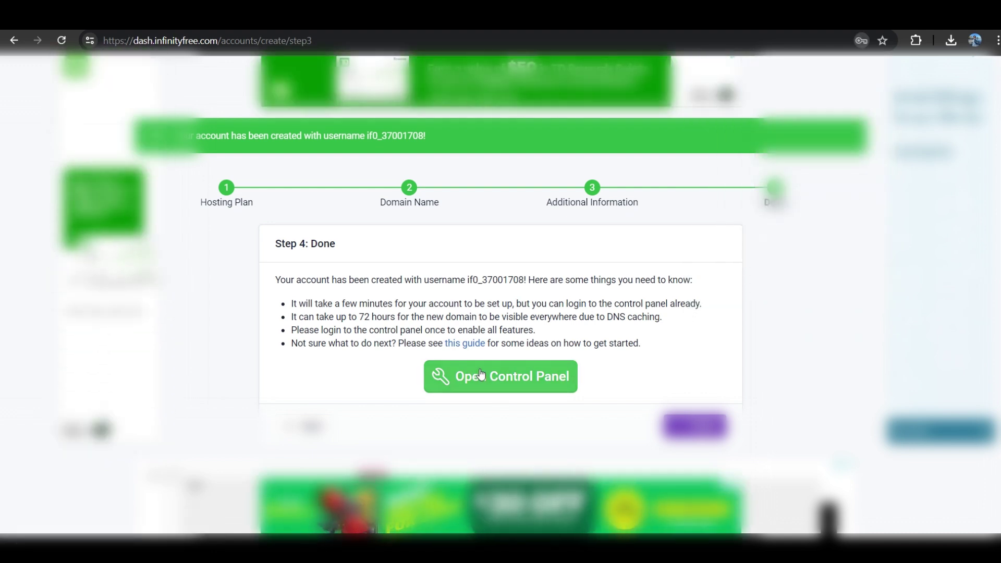
Open the new account's control panel and approve receiving service notification emails.
{"action": "left_click", "coordinate": [498, 388]}
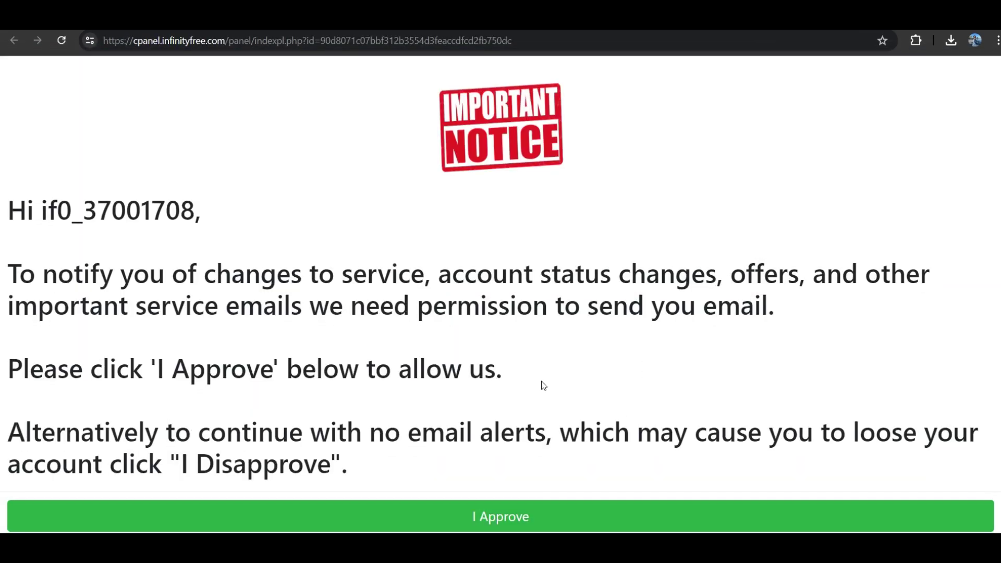
{"action": "scroll", "coordinate": [543, 386], "scroll_direction": "down", "scroll_amount": 2}
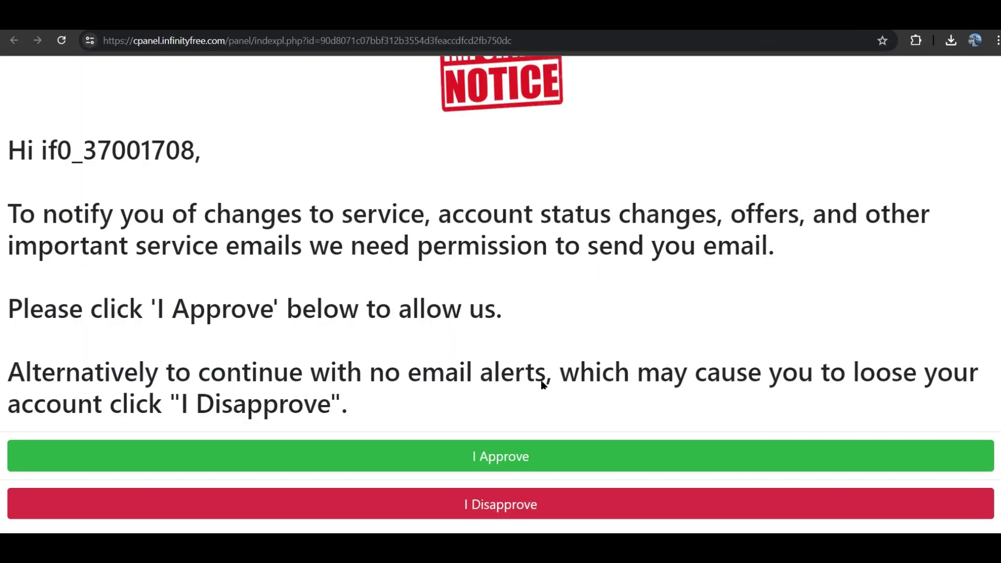
{"action": "left_click", "coordinate": [510, 459]}
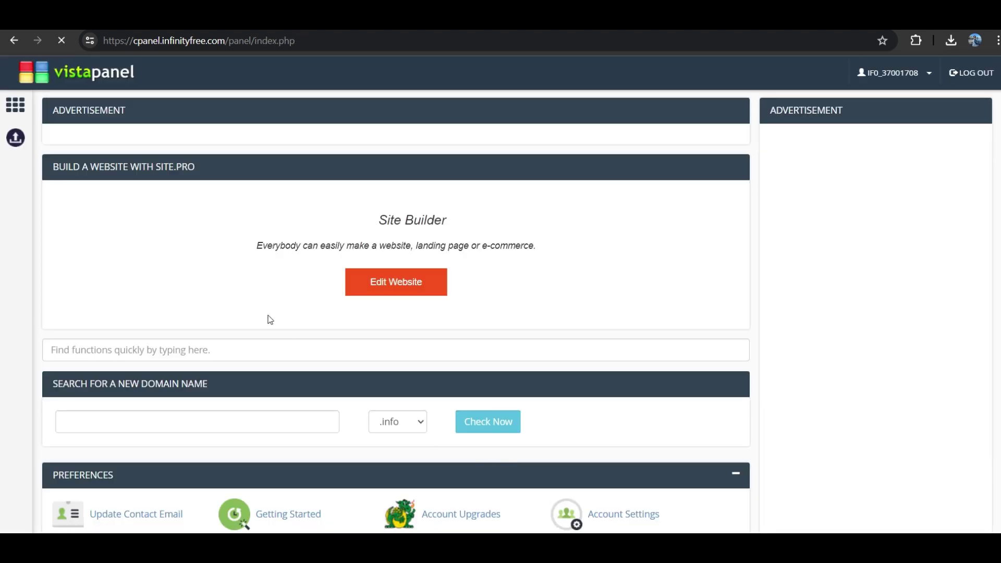
Open the Online File Manager from the control panel's Files section and enter the htdocs folder.
{"action": "scroll", "coordinate": [269, 319], "scroll_direction": "down", "scroll_amount": 10}
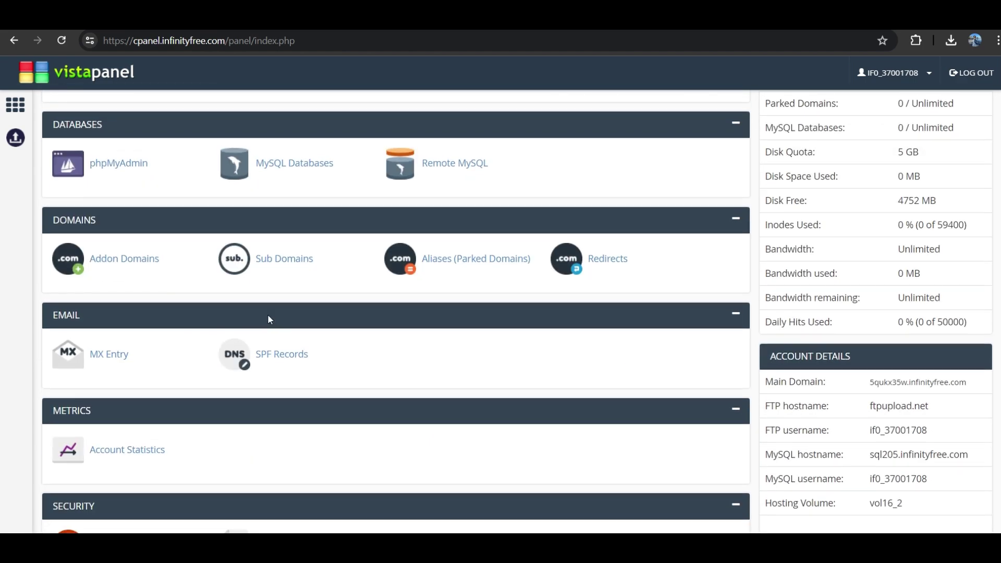
{"action": "scroll", "coordinate": [267, 315], "scroll_direction": "up", "scroll_amount": 10}
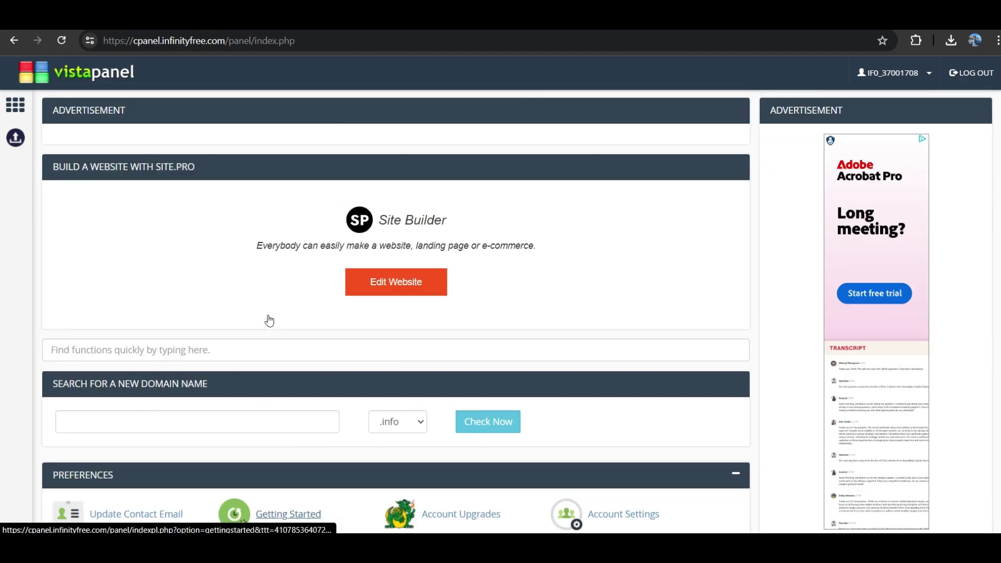
{"action": "scroll", "coordinate": [269, 320], "scroll_direction": "down", "scroll_amount": 4}
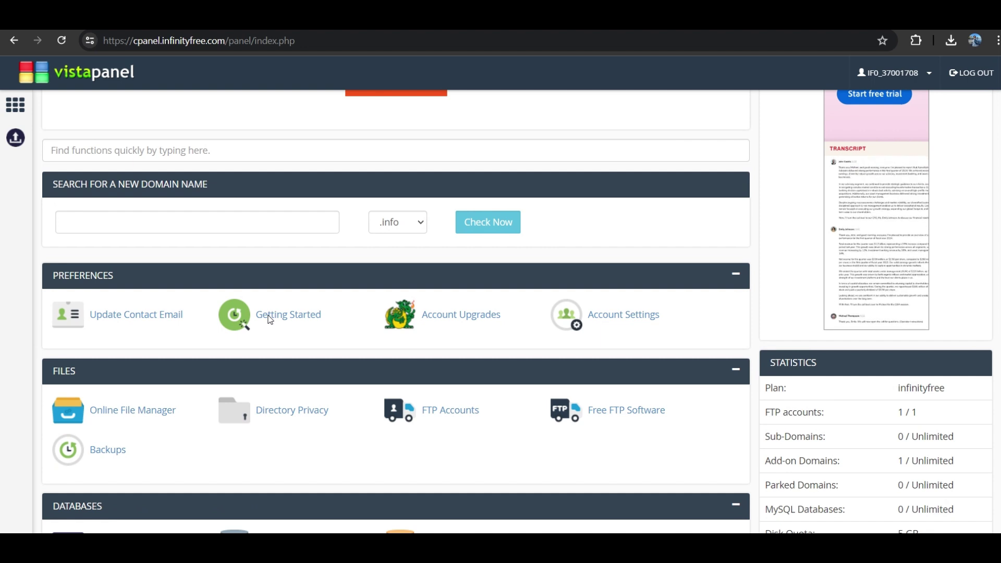
{"action": "scroll", "coordinate": [269, 320], "scroll_direction": "down", "scroll_amount": 2}
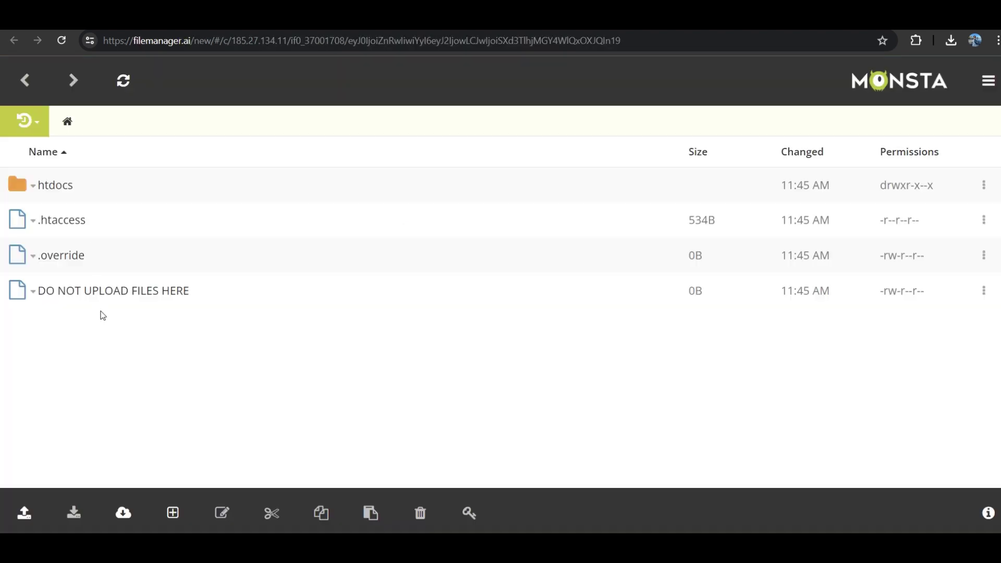
{"action": "left_click", "coordinate": [64, 194]}
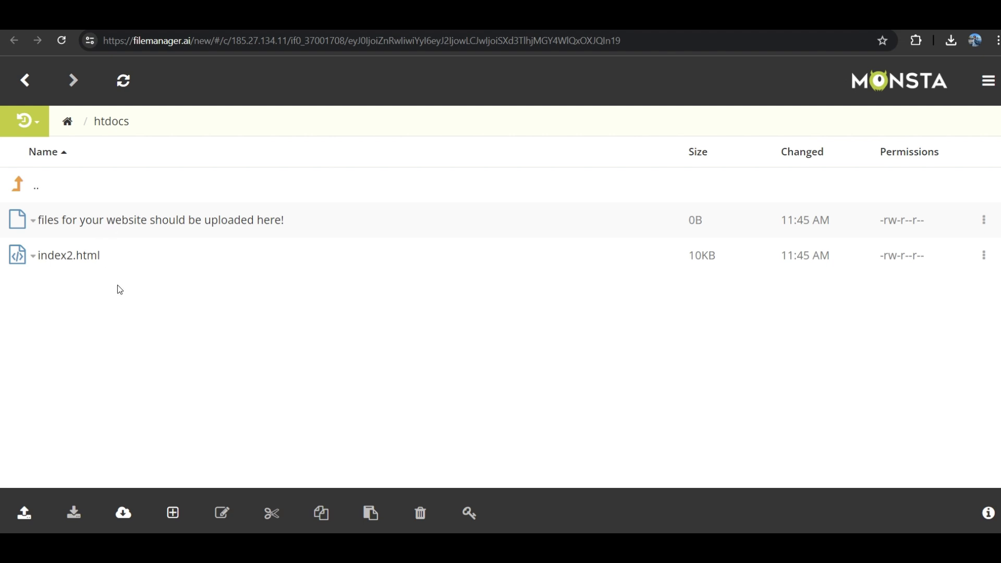
Delete index2.html and the "files for your website should be uploaded here!" placeholder from htdocs.
{"action": "right_click", "coordinate": [94, 256]}
{"action": "left_click", "coordinate": [100, 429]}
{"action": "left_click", "coordinate": [657, 177]}
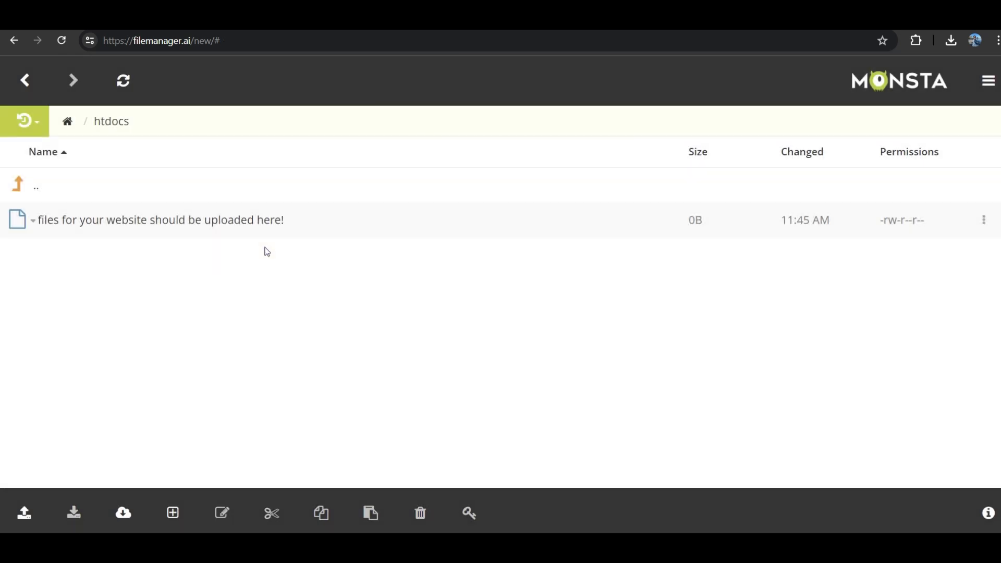
{"action": "left_click", "coordinate": [260, 233]}
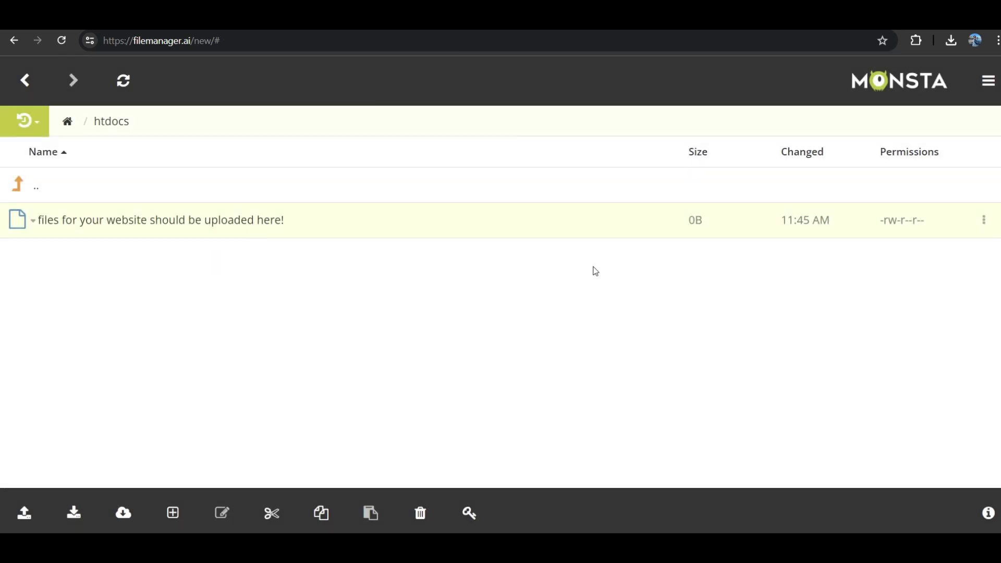
{"action": "left_click", "coordinate": [436, 525]}
{"action": "left_click", "coordinate": [667, 171]}
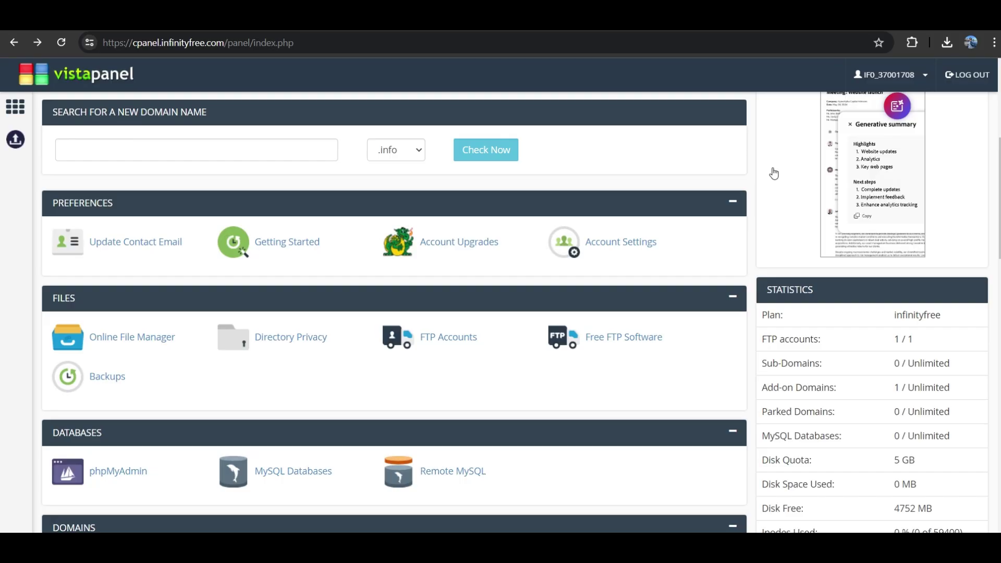
Review the control panel's file, database, domain, email, security, software and support tools, along with the account statistics and details.
{"action": "scroll", "coordinate": [467, 441], "scroll_direction": "down", "scroll_amount": 2}
{"action": "scroll", "coordinate": [470, 447], "scroll_direction": "up", "scroll_amount": 1}
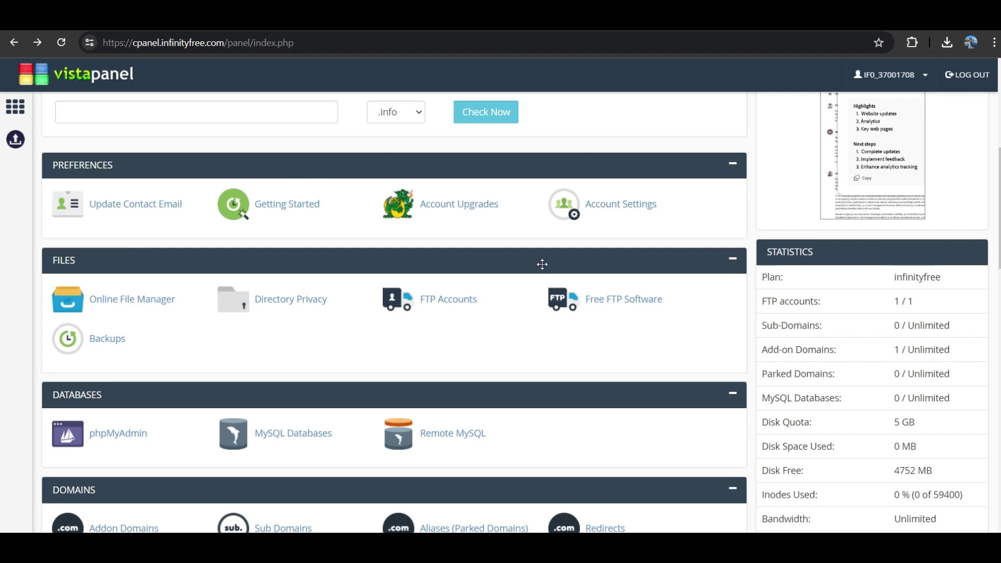
{"action": "scroll", "coordinate": [186, 295], "scroll_direction": "down", "scroll_amount": 2}
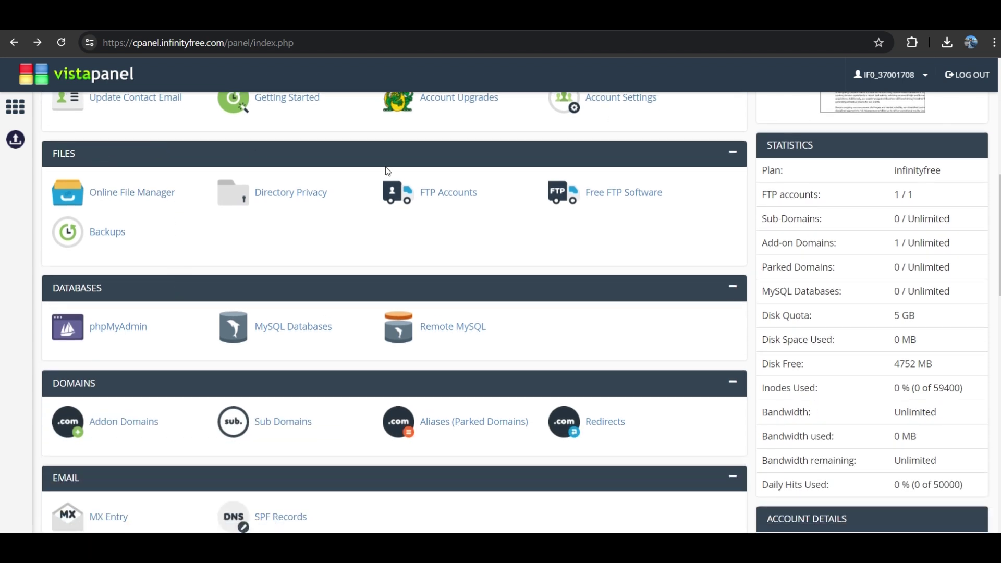
{"action": "scroll", "coordinate": [358, 277], "scroll_direction": "down", "scroll_amount": 1}
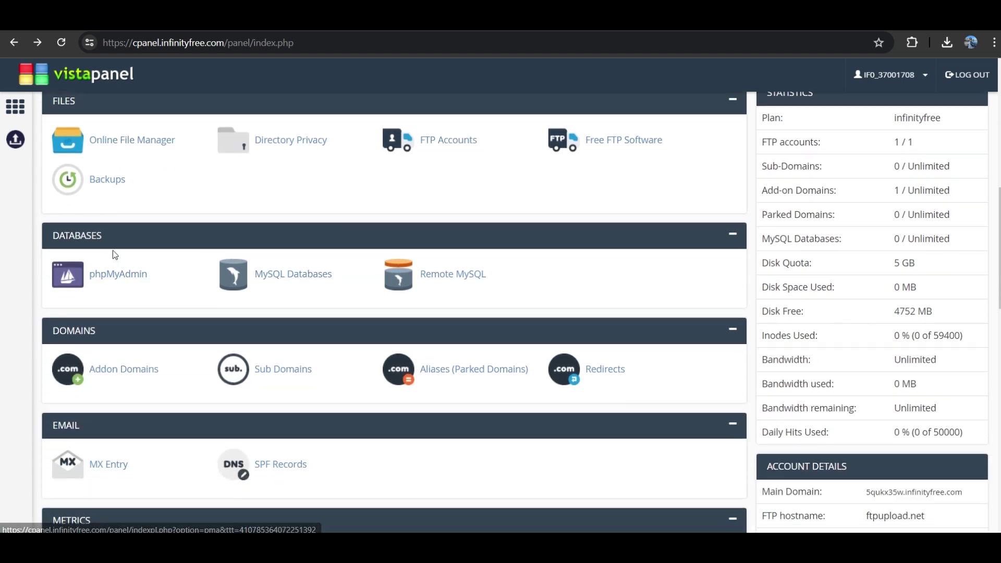
{"action": "scroll", "coordinate": [65, 226], "scroll_direction": "up", "scroll_amount": 1}
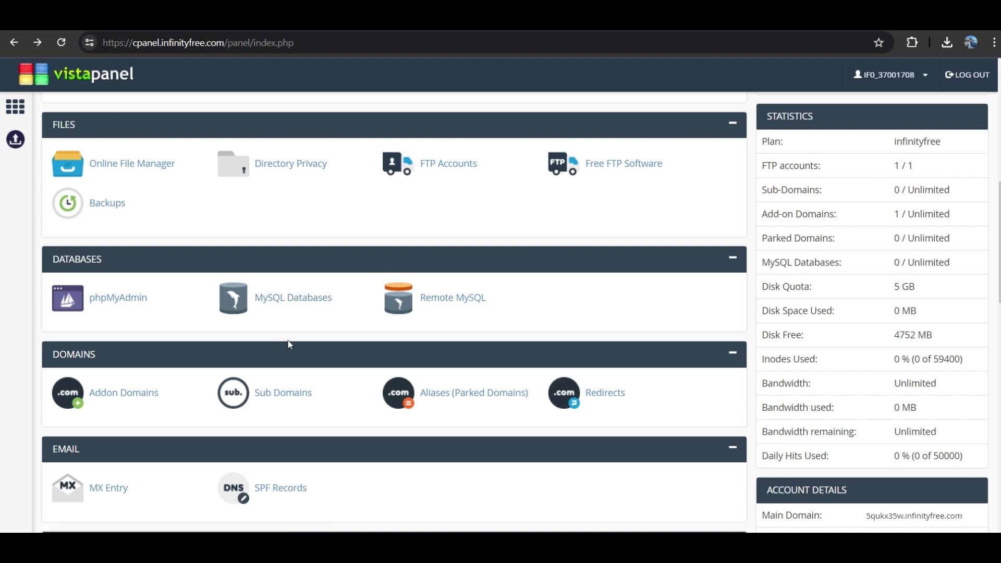
{"action": "scroll", "coordinate": [290, 345], "scroll_direction": "down", "scroll_amount": 2}
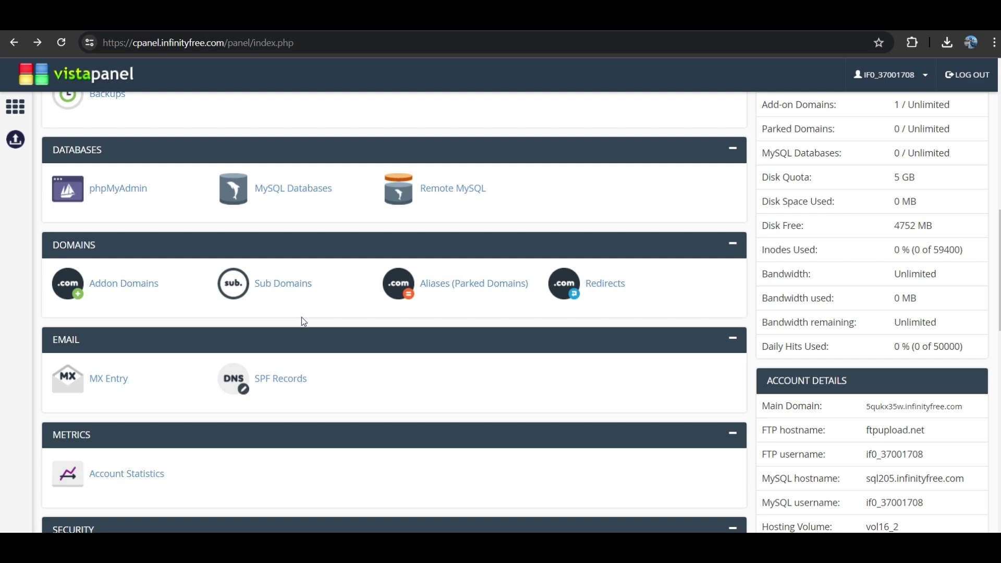
{"action": "scroll", "coordinate": [302, 318], "scroll_direction": "down", "scroll_amount": 4}
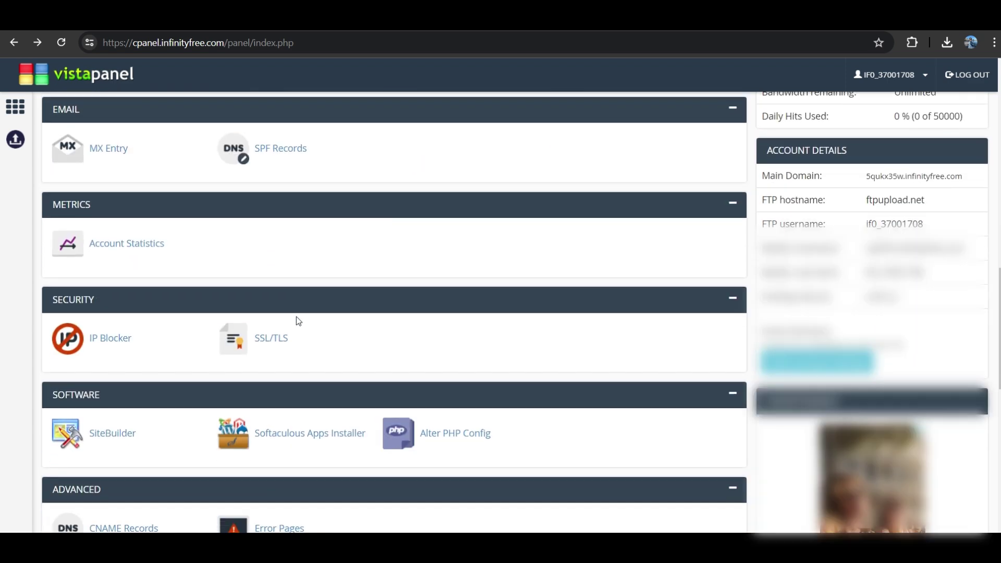
{"action": "scroll", "coordinate": [160, 286], "scroll_direction": "down", "scroll_amount": 2}
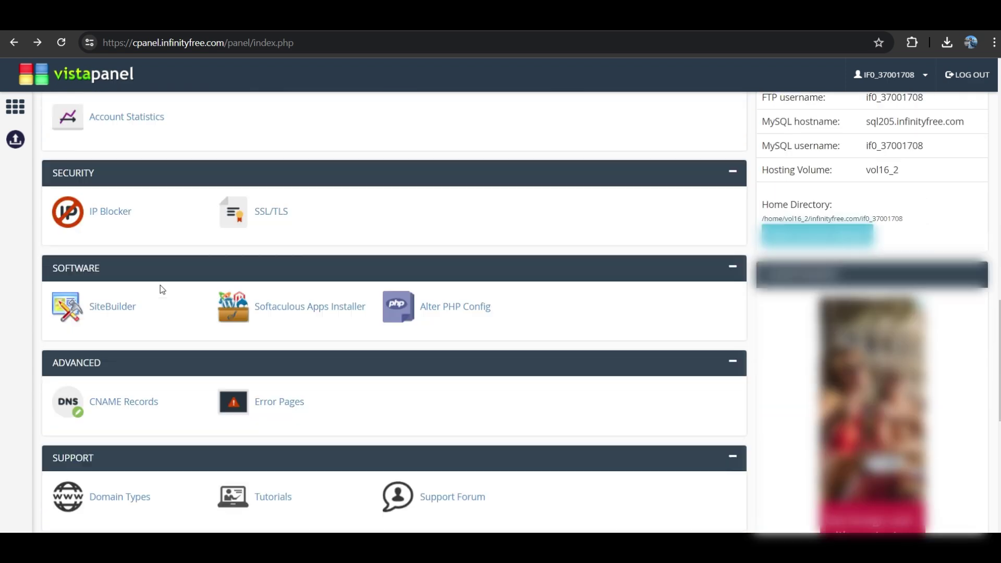
{"action": "scroll", "coordinate": [161, 285], "scroll_direction": "down", "scroll_amount": 3}
{"action": "scroll", "coordinate": [160, 285], "scroll_direction": "up", "scroll_amount": 4}
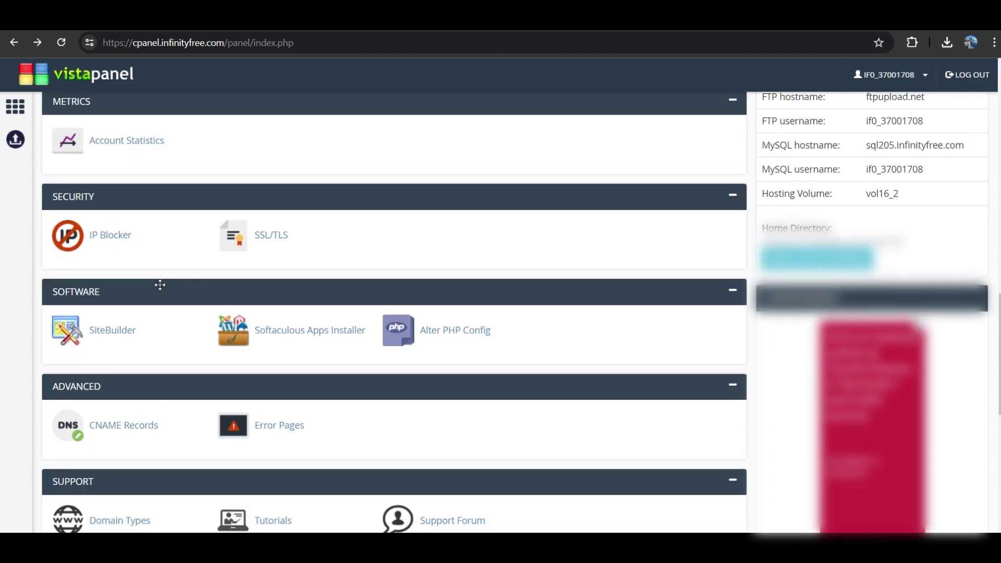
{"action": "scroll", "coordinate": [160, 285], "scroll_direction": "up", "scroll_amount": 6}
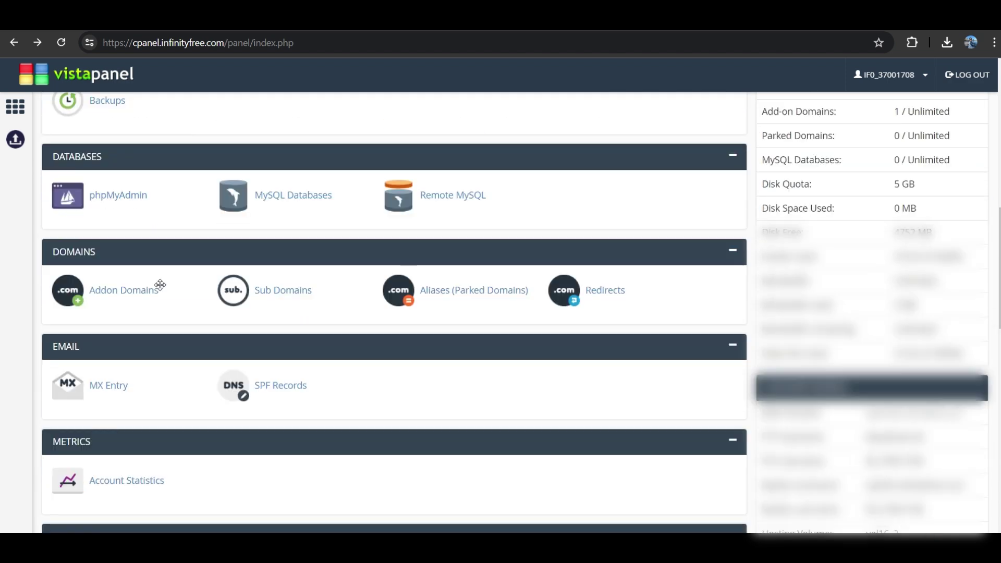
{"action": "scroll", "coordinate": [160, 285], "scroll_direction": "up", "scroll_amount": 3}
{"action": "middle_click", "coordinate": [161, 291]}
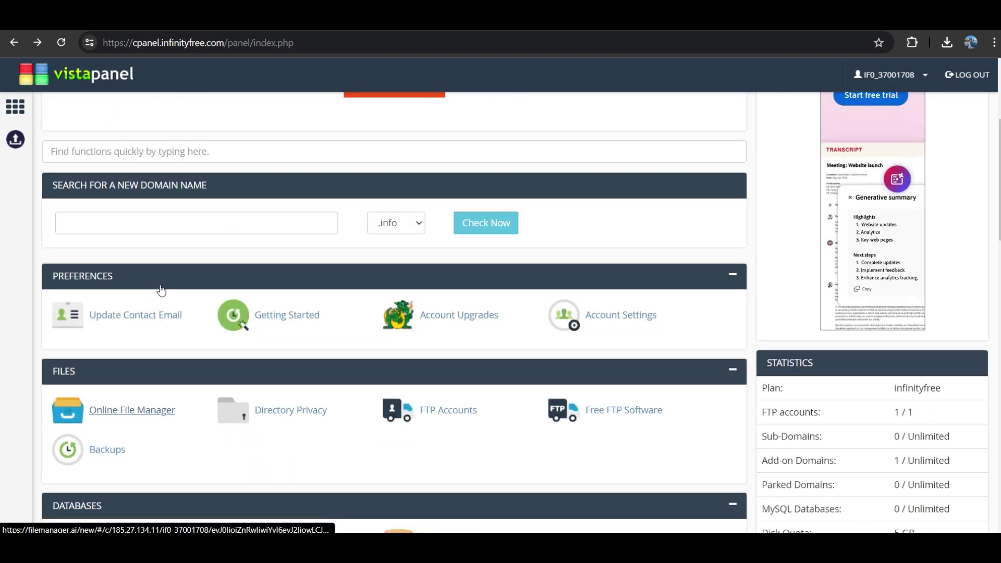
{"action": "scroll", "coordinate": [161, 286], "scroll_direction": "up", "scroll_amount": 1}
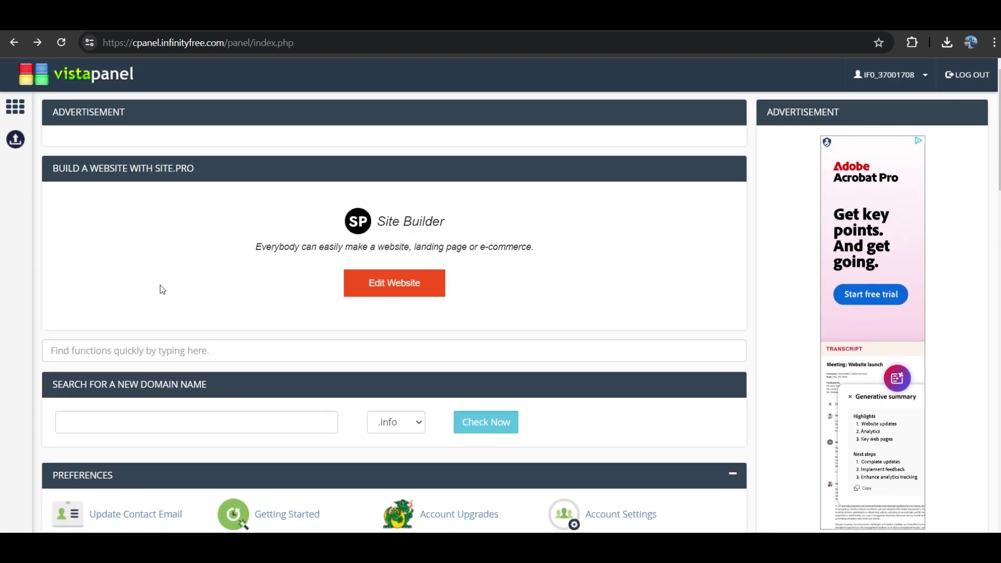
{"action": "middle_click", "coordinate": [414, 310]}
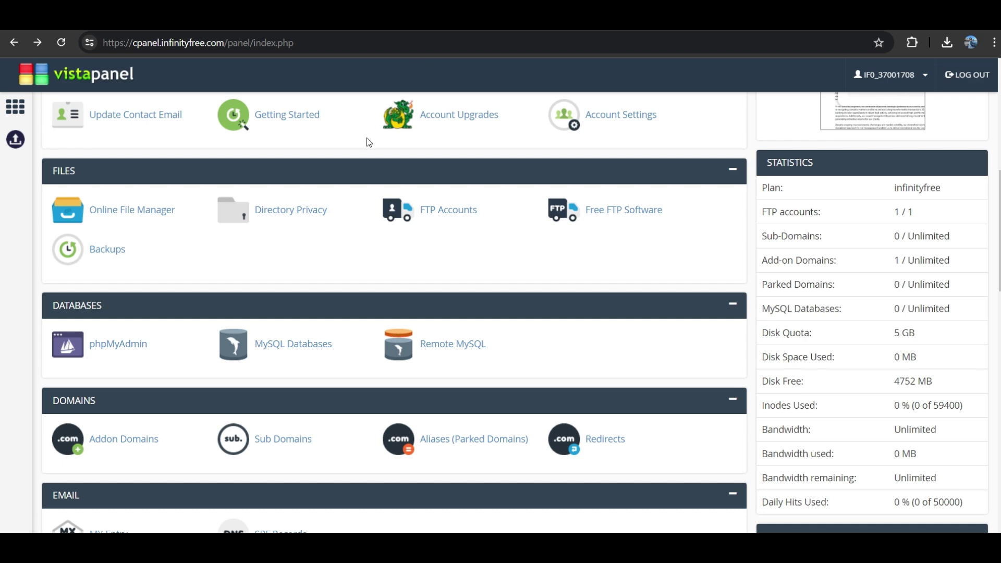
{"action": "scroll", "coordinate": [346, 226], "scroll_direction": "up", "scroll_amount": 13}
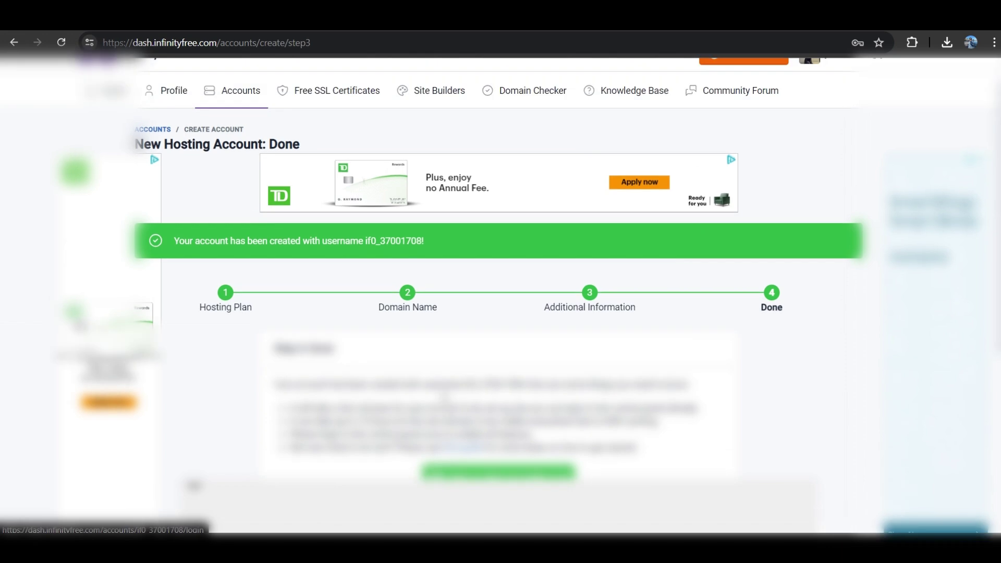
Return to the InfinityFree account creation page, finish the setup and bring up the new hosting account's details.
{"action": "scroll", "coordinate": [500, 292], "scroll_direction": "down", "scroll_amount": 4}
{"action": "left_click", "coordinate": [699, 300]}
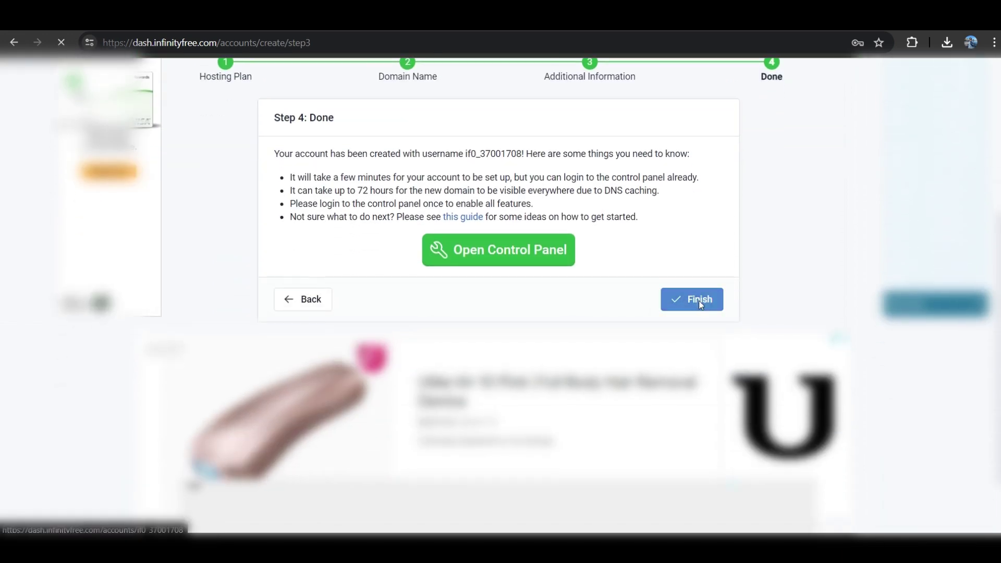
{"action": "scroll", "coordinate": [433, 344], "scroll_direction": "down", "scroll_amount": 2}
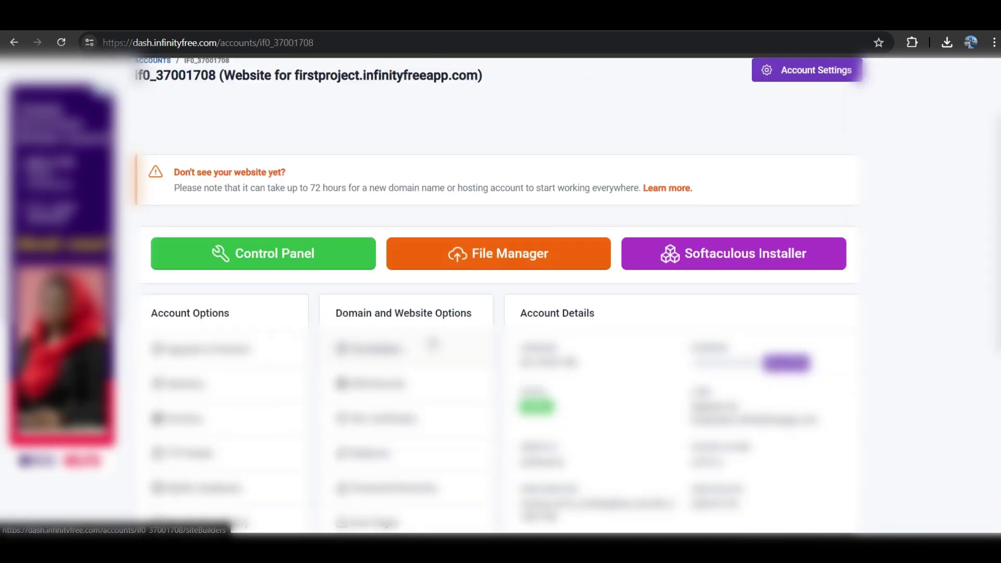
{"action": "scroll", "coordinate": [433, 344], "scroll_direction": "down", "scroll_amount": 2}
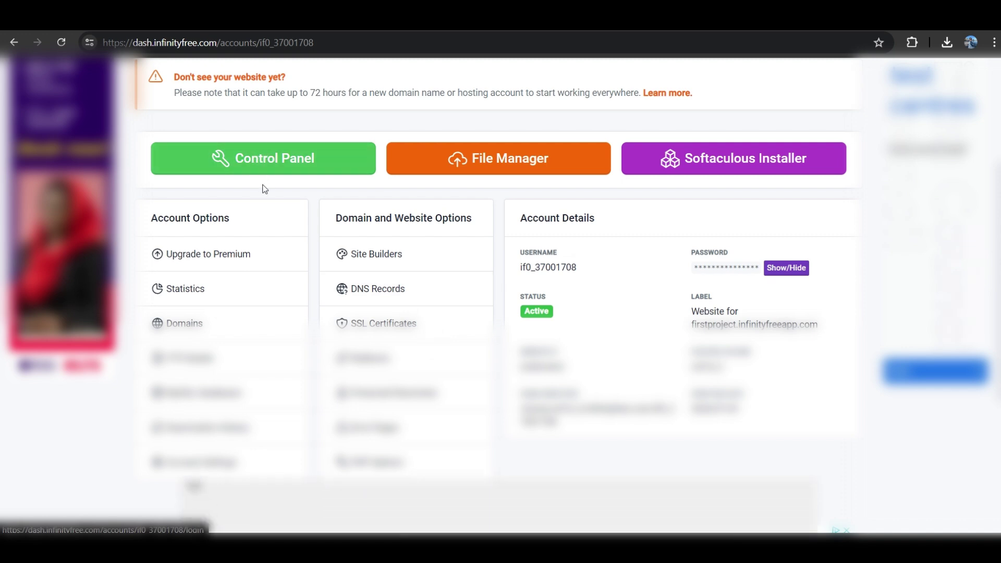
Open the hosting account's FTP details and review the username, password, hostname and port fields.
{"action": "scroll", "coordinate": [264, 177], "scroll_direction": "down", "scroll_amount": 1}
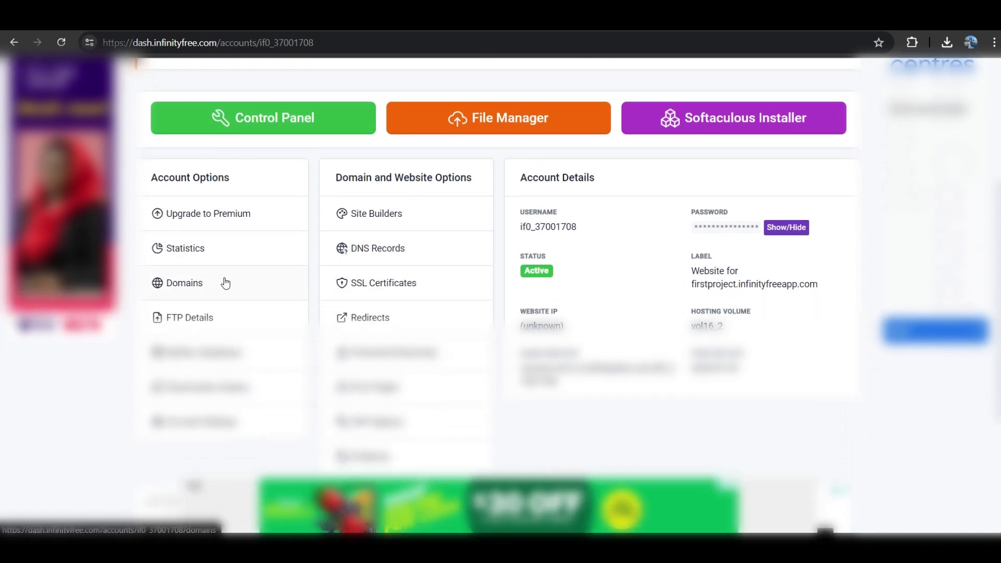
{"action": "scroll", "coordinate": [225, 282], "scroll_direction": "down", "scroll_amount": 1}
{"action": "scroll", "coordinate": [225, 282], "scroll_direction": "up", "scroll_amount": 1}
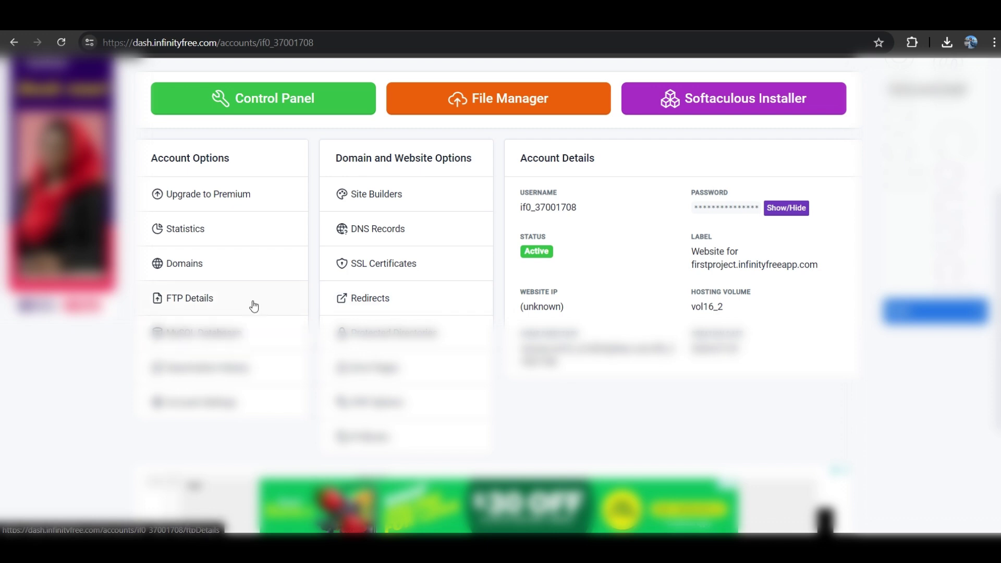
{"action": "left_click", "coordinate": [222, 312]}
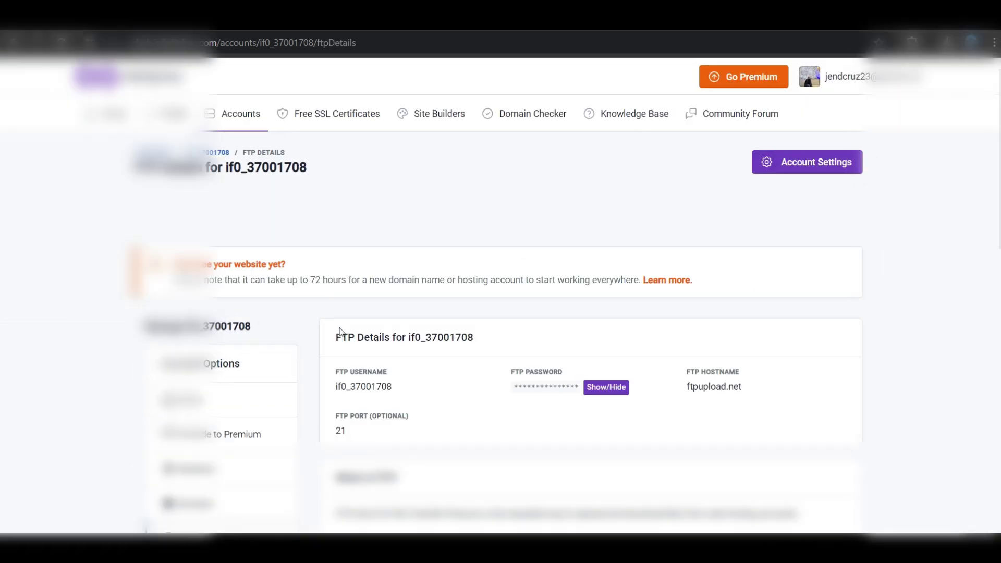
{"action": "scroll", "coordinate": [340, 331], "scroll_direction": "down", "scroll_amount": 3}
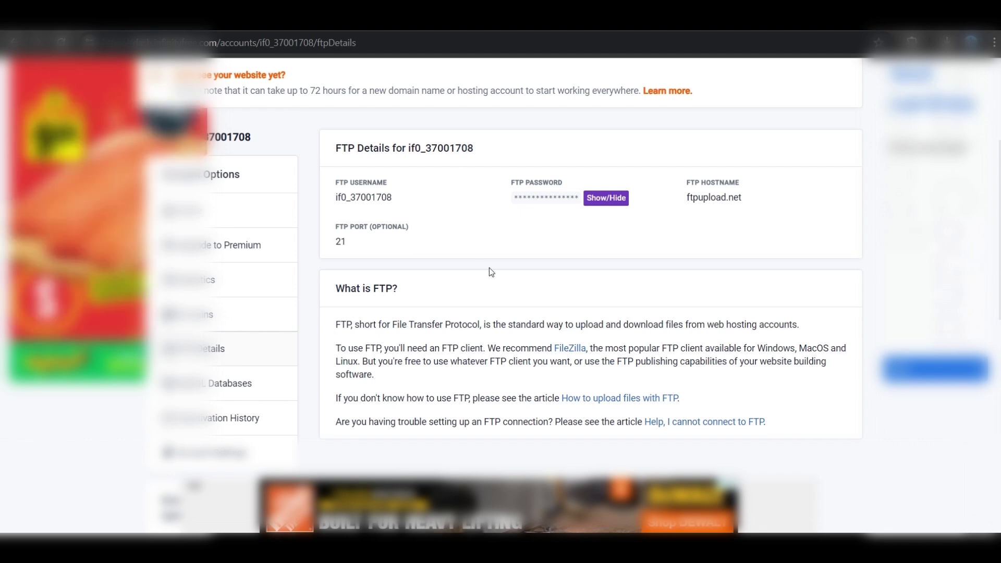
{"action": "scroll", "coordinate": [490, 270], "scroll_direction": "down", "scroll_amount": 1}
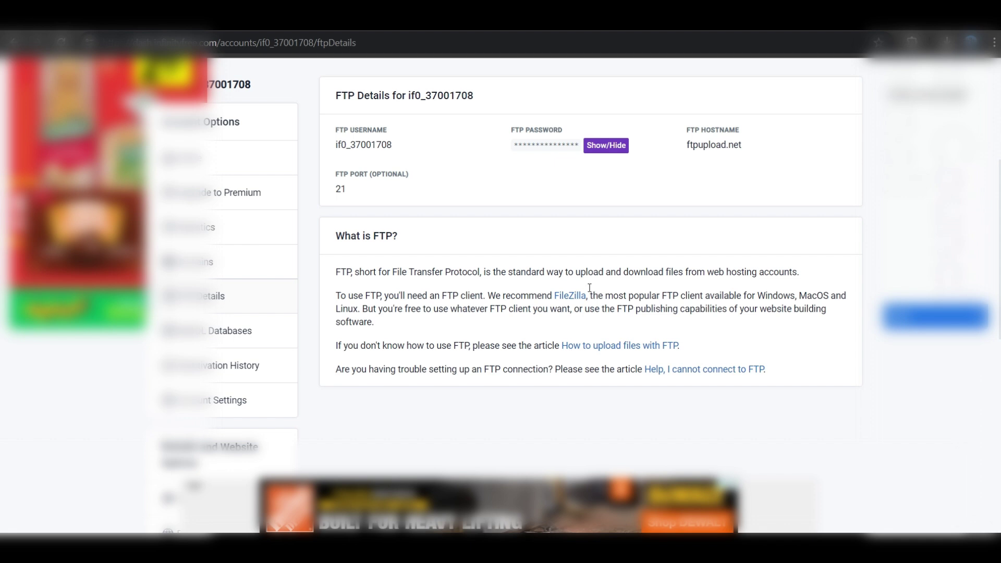
Copy the FTP username from the hosting page, switch to FileZilla and enter it as the connection username.
{"action": "double_click", "coordinate": [400, 155]}
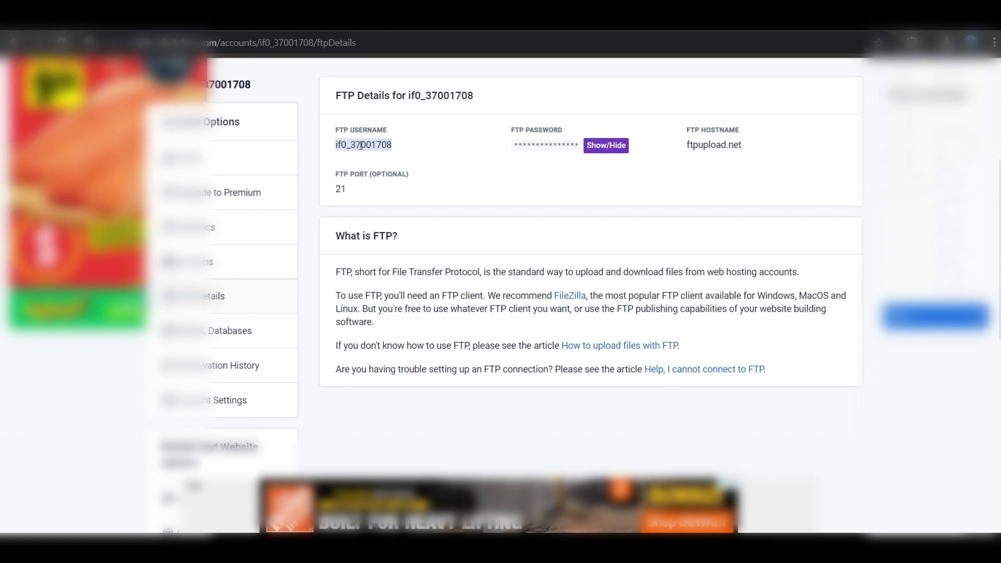
{"action": "left_click", "coordinate": [606, 548]}
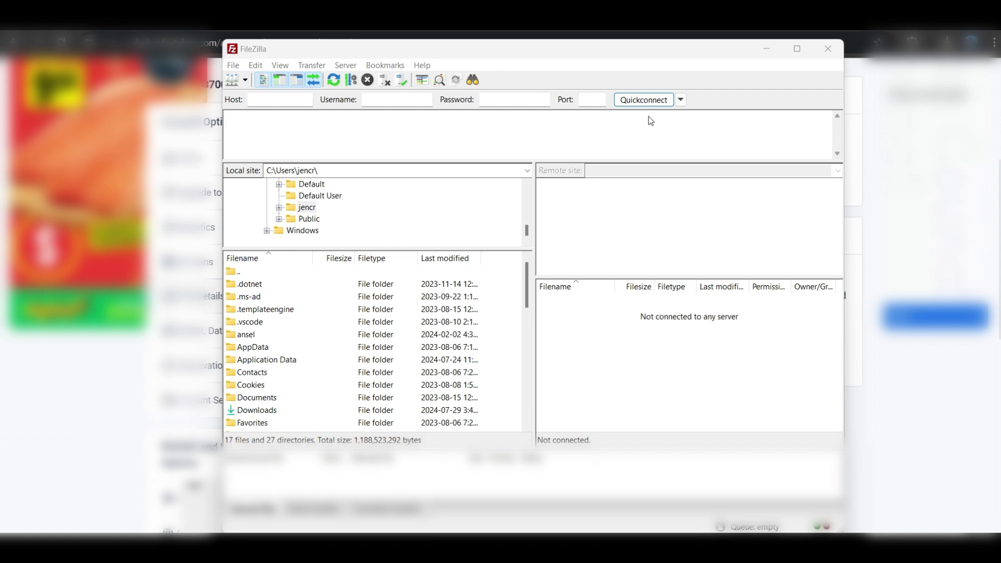
{"action": "left_click", "coordinate": [396, 99]}
{"action": "type", "text": "if0_37007708"}
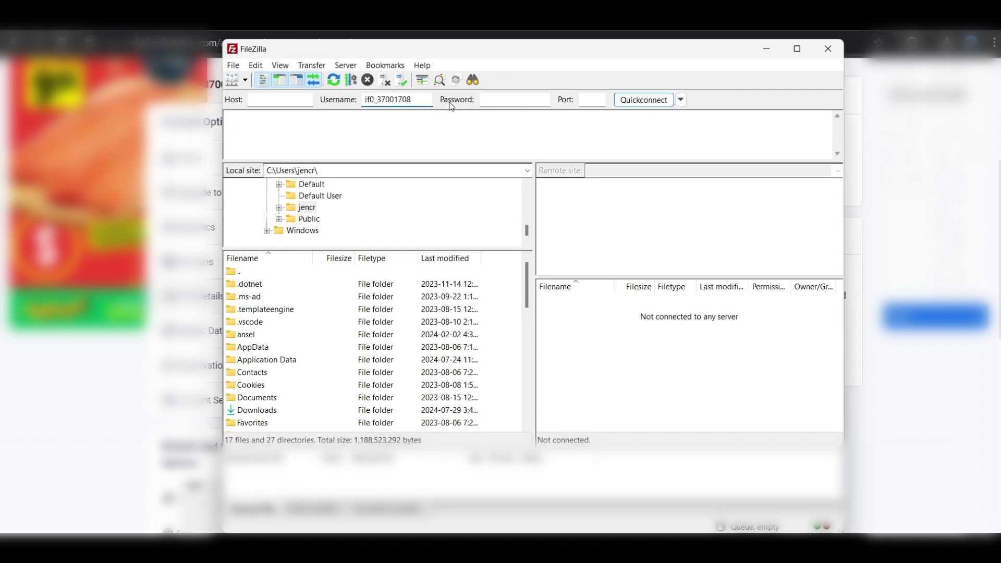
Reveal the FTP password on the hosting page and paste it into FileZilla's password field.
{"action": "left_click", "coordinate": [765, 49]}
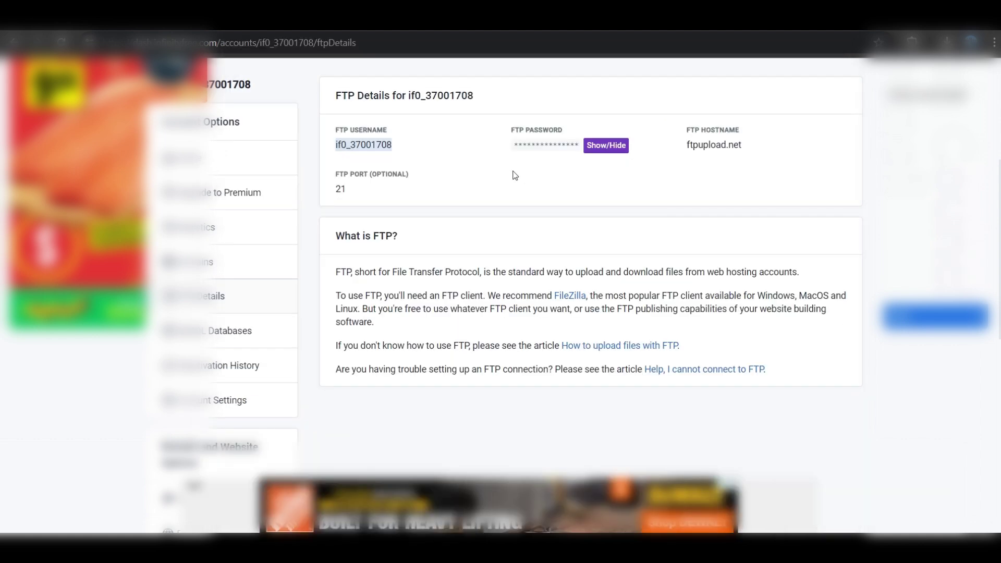
{"action": "left_click", "coordinate": [588, 149]}
{"action": "left_click", "coordinate": [551, 155]}
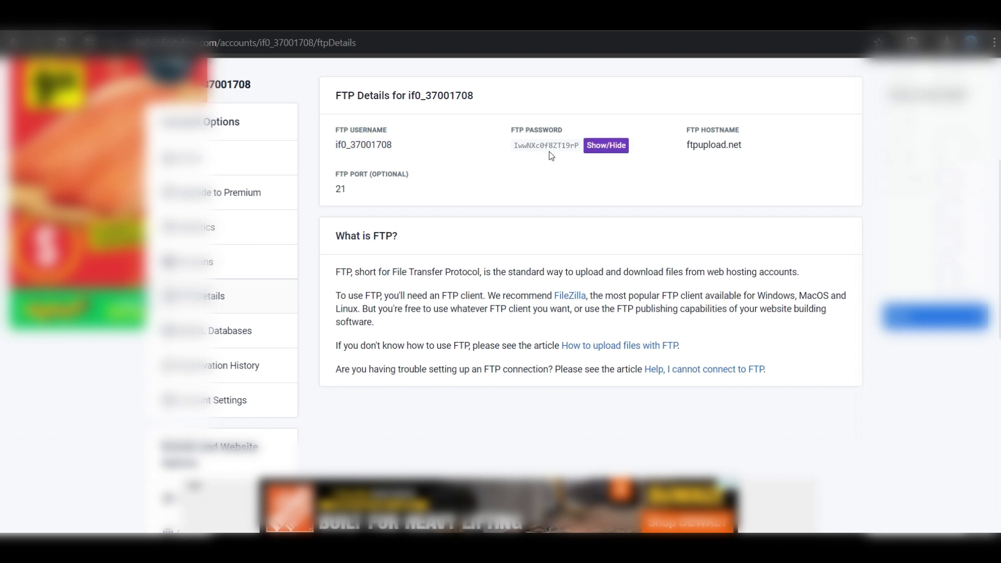
{"action": "double_click", "coordinate": [548, 146]}
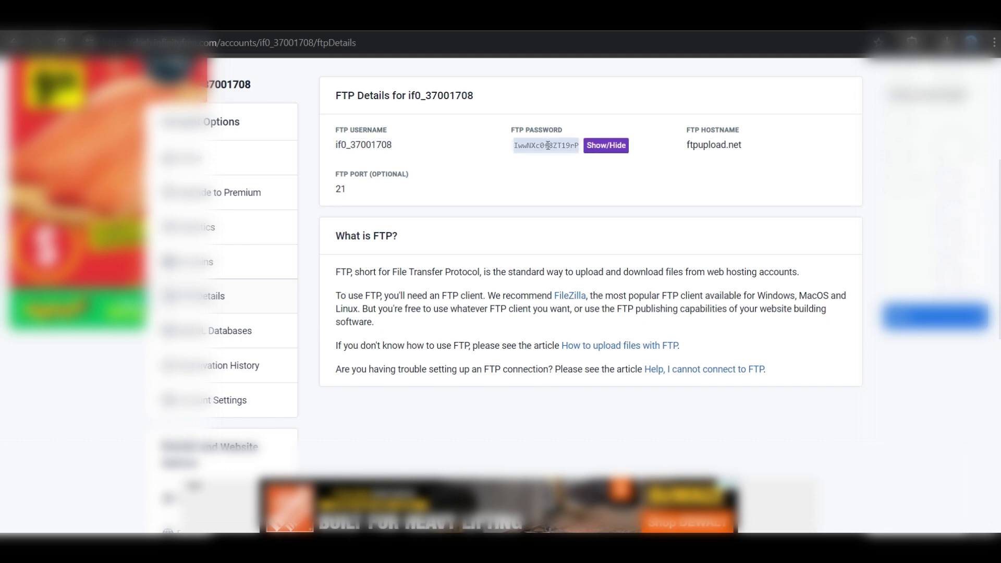
{"action": "key", "text": "ctrl+c"}
{"action": "key", "text": "alt+Tab"}
{"action": "left_click", "coordinate": [498, 96]}
{"action": "key", "text": "ctrl+v"}
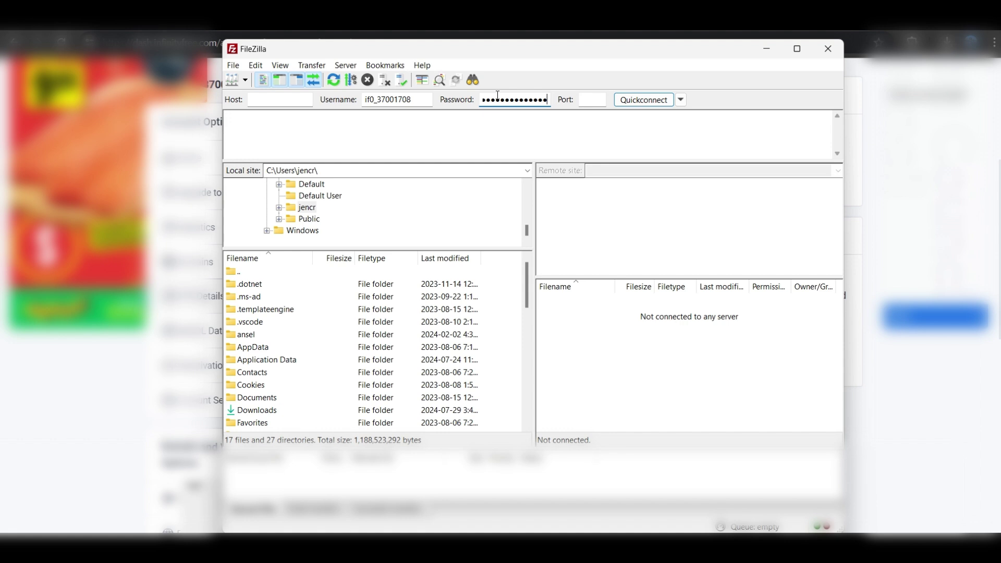
Copy the FTP hostname ftpupload.net from the hosting page and enter it as the host in FileZilla.
{"action": "left_click", "coordinate": [767, 48]}
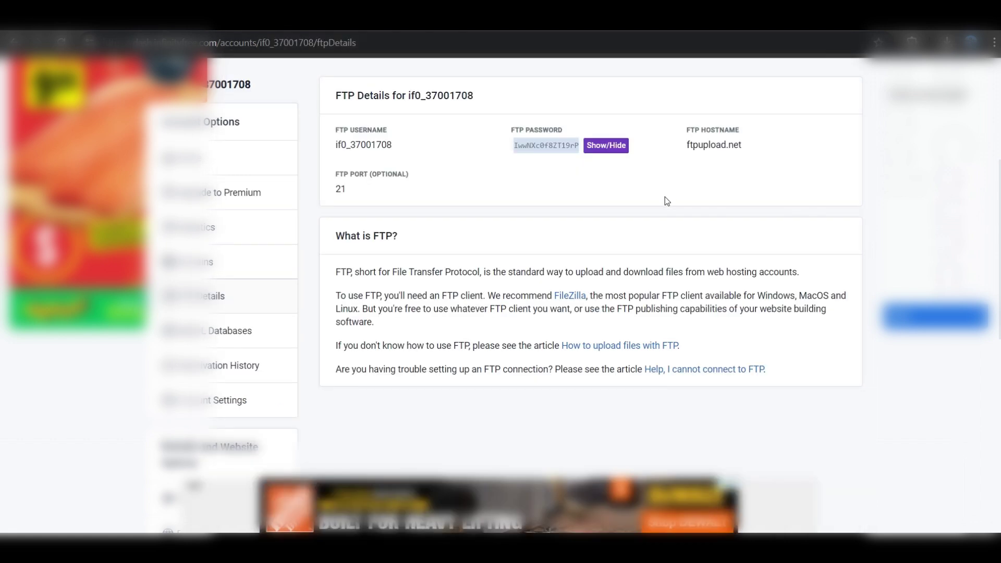
{"action": "double_click", "coordinate": [749, 147]}
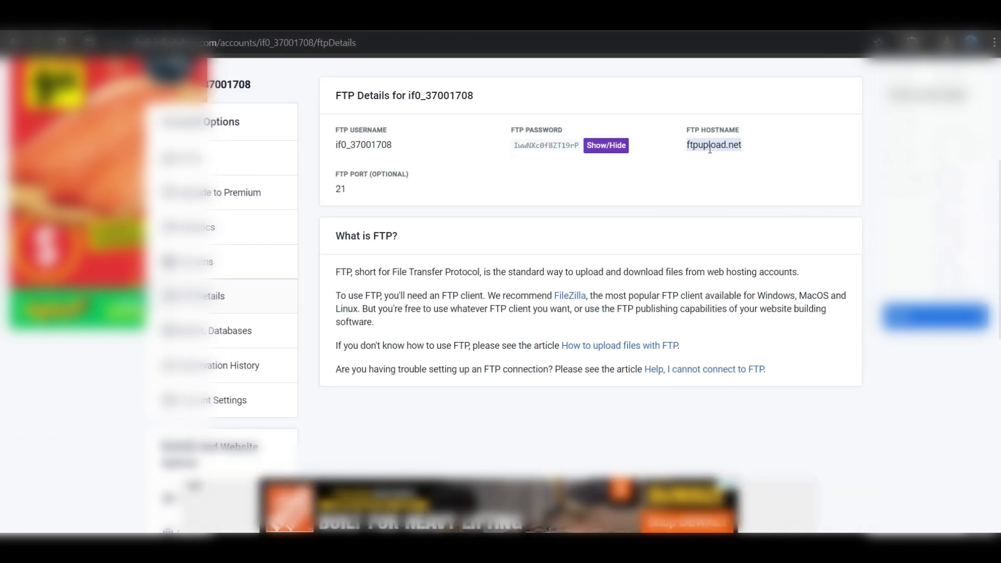
{"action": "key", "text": "ctrl+c"}
{"action": "key", "text": "alt+Tab"}
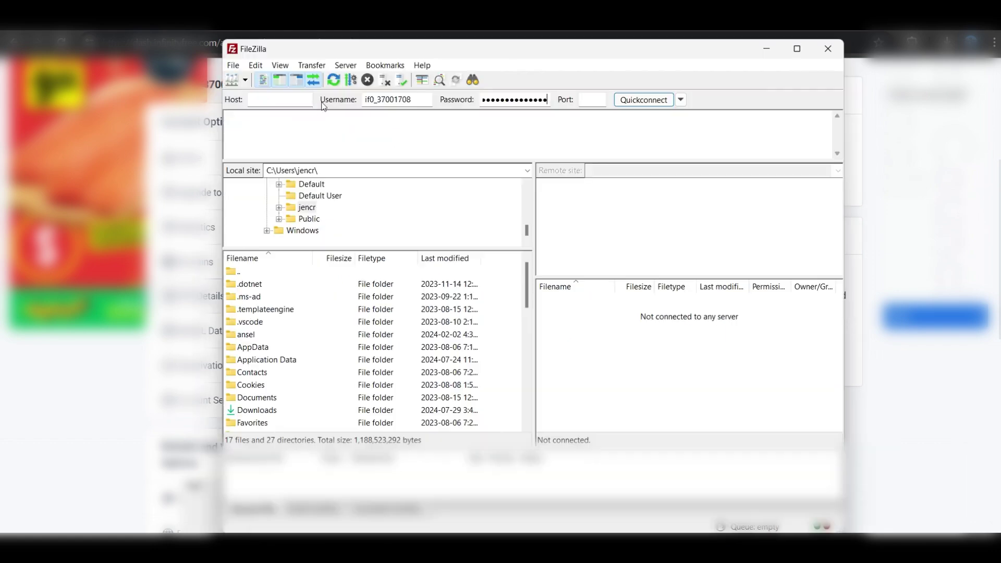
{"action": "left_click", "coordinate": [308, 100]}
{"action": "key", "text": "ctrl+v"}
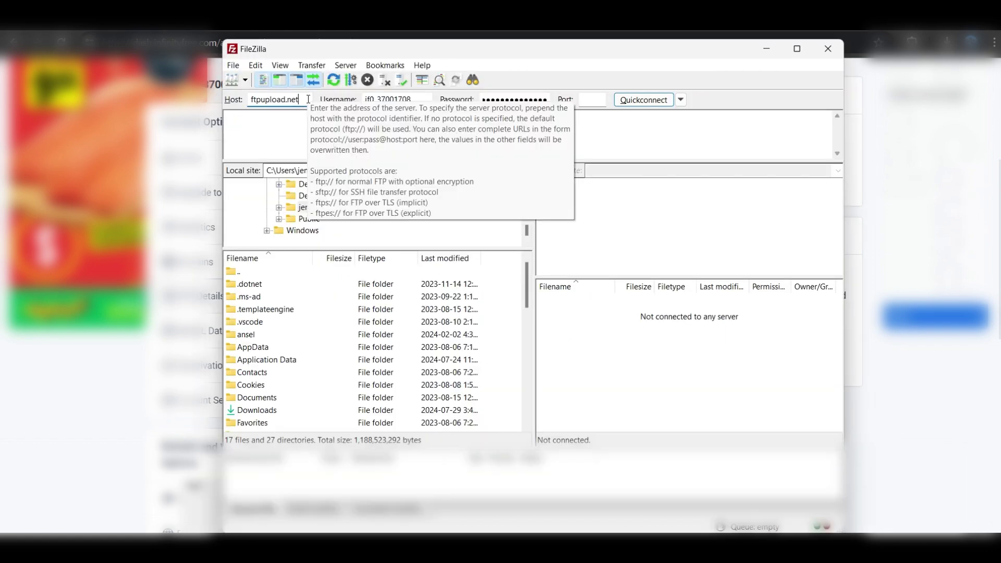
Set the port to 21, connect to the FTP server and open the remote htdocs folder.
{"action": "key", "text": "alt+Tab"}
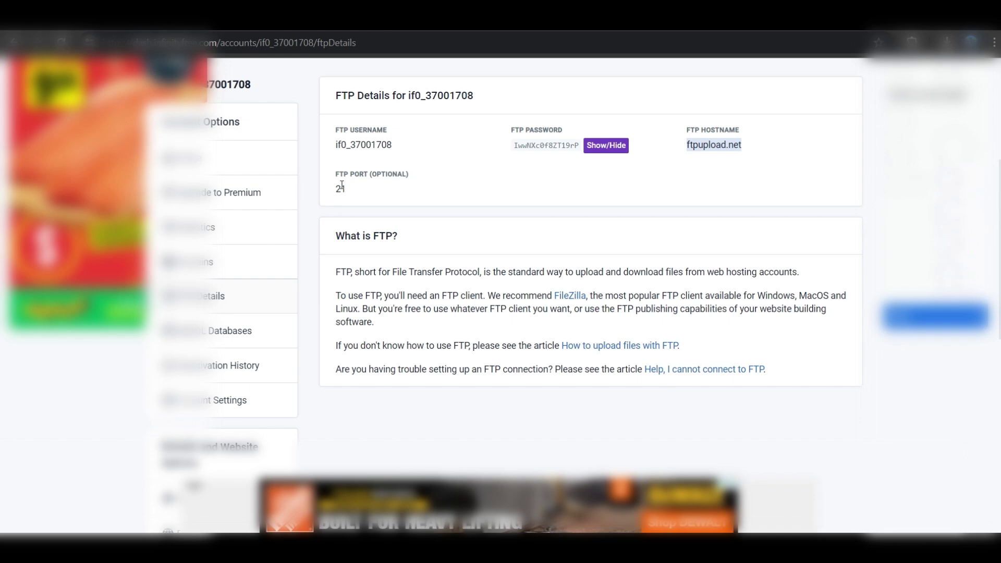
{"action": "key", "text": "alt+Tab"}
{"action": "left_click", "coordinate": [592, 99]}
{"action": "type", "text": "21"}
{"action": "key", "text": "Return"}
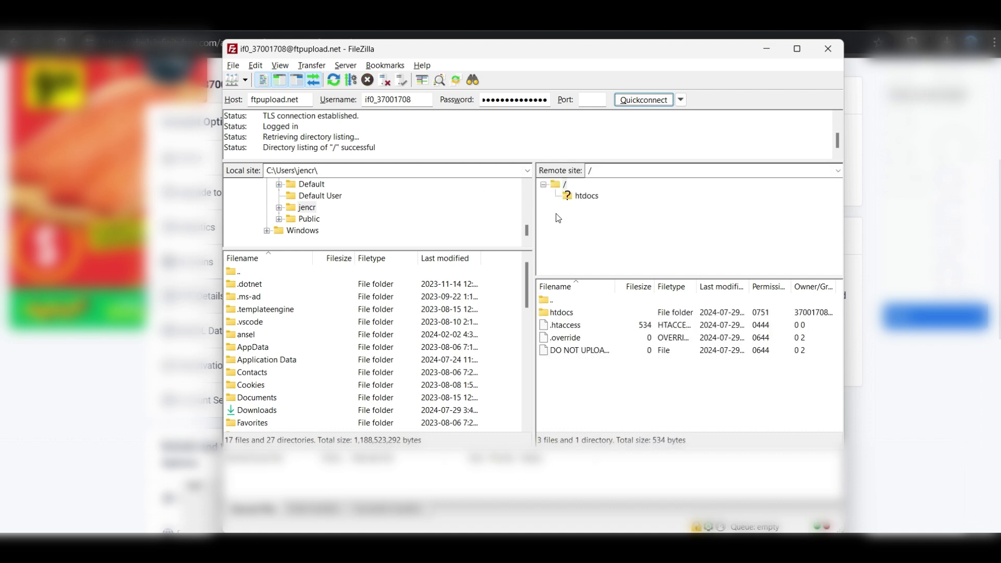
{"action": "double_click", "coordinate": [566, 315]}
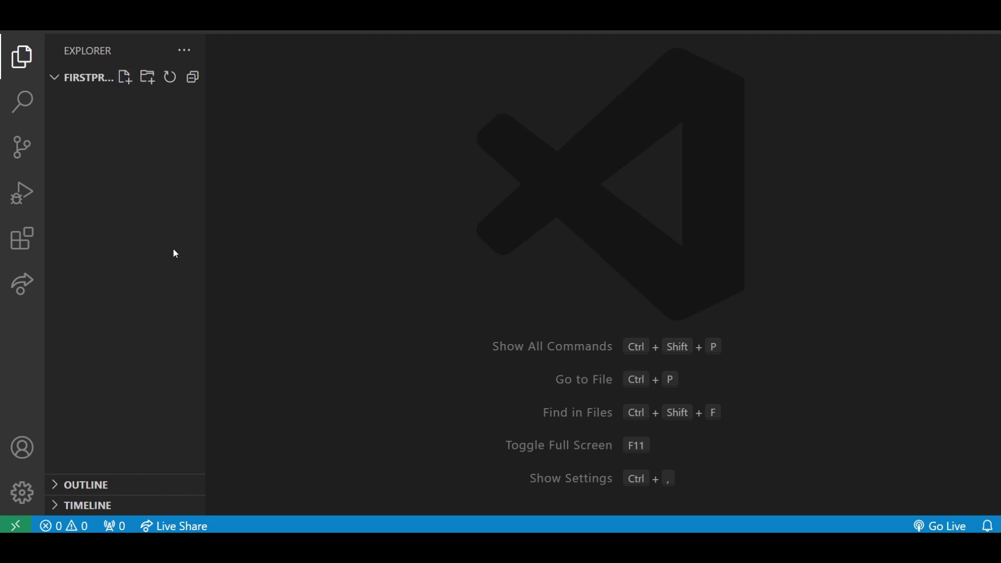
Switch to Visual Studio Code, create index.html in the FirstProject folder and insert the HTML5 boilerplate.
{"action": "left_click", "coordinate": [126, 79]}
{"action": "type", "text": "inde"}
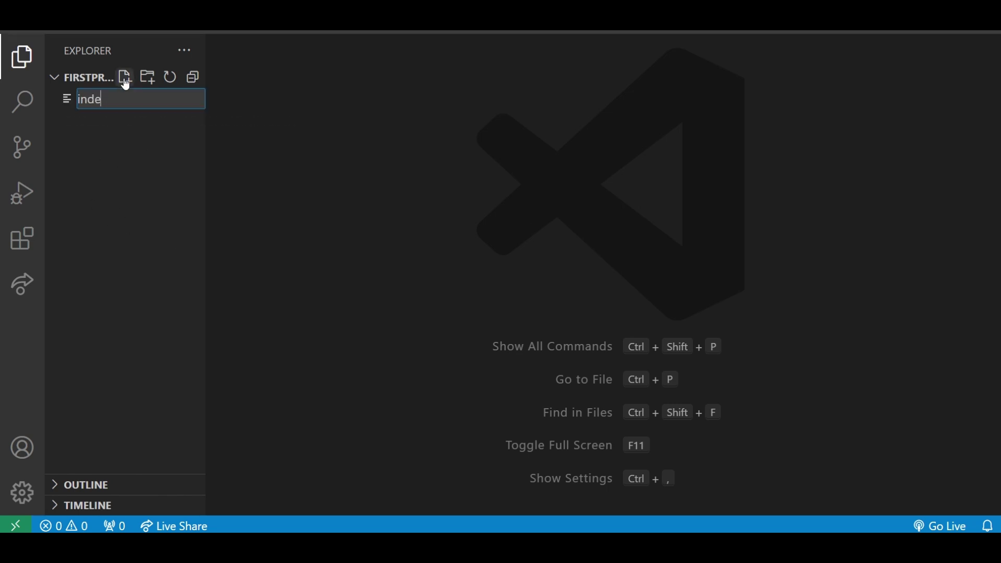
{"action": "type", "text": "x.html"}
{"action": "key", "text": "Return"}
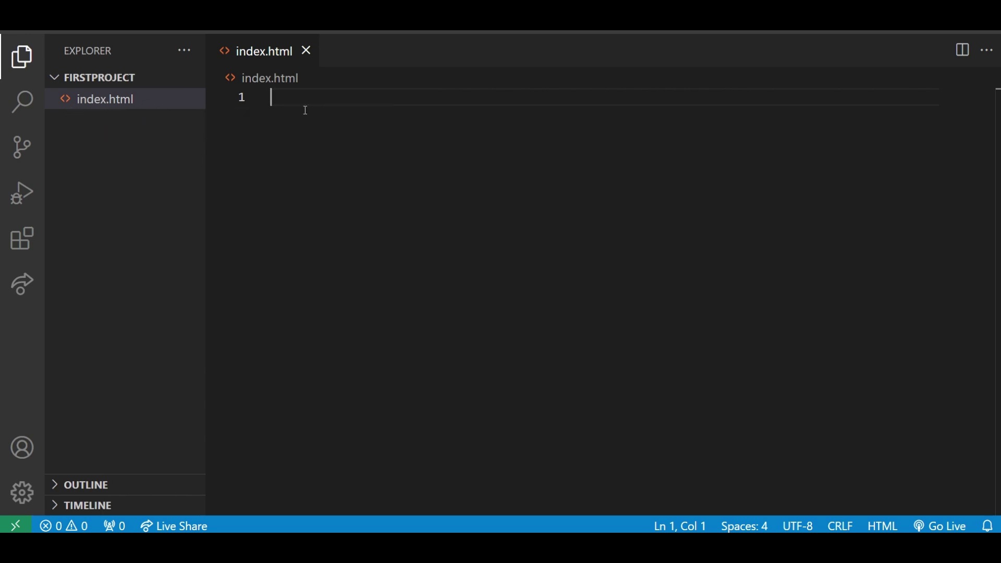
{"action": "type", "text": "html"}
{"action": "key", "text": "Down"}
{"action": "key", "text": "Return"}
Change the page title in index.html to "Introduction to InfinityFree".
{"action": "double_click", "coordinate": [372, 187]}
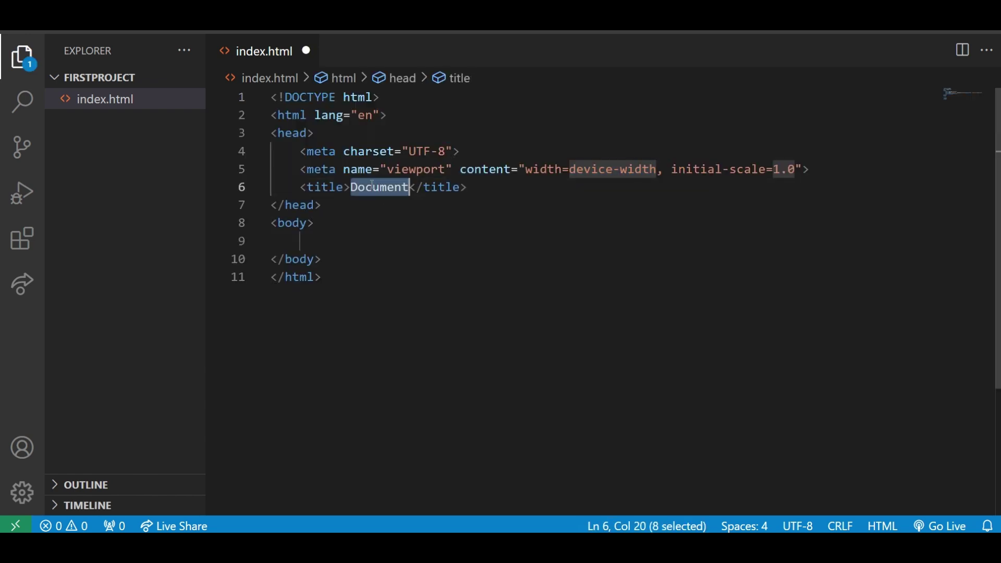
{"action": "type", "text": "Introdu"}
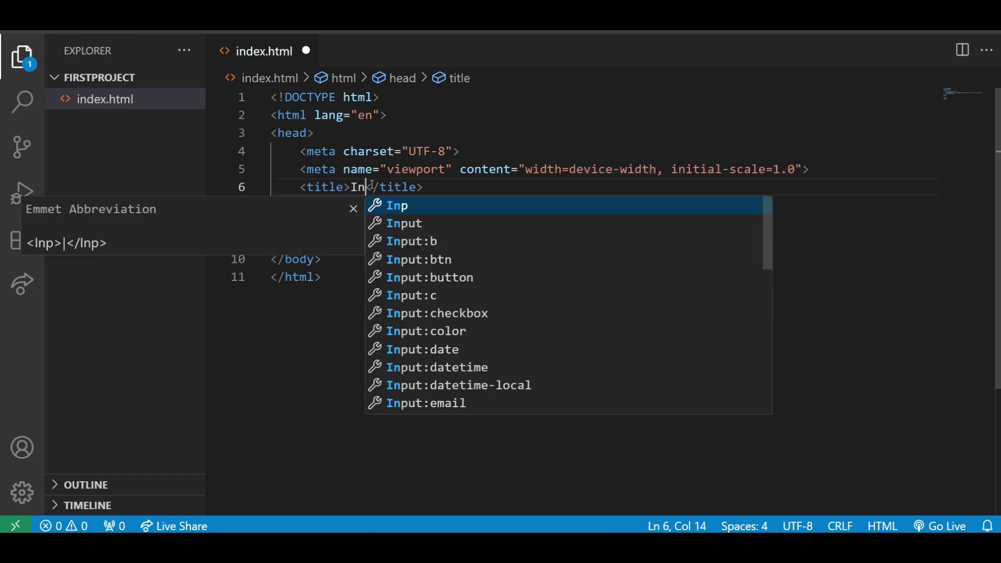
{"action": "type", "text": "ction to Infin"}
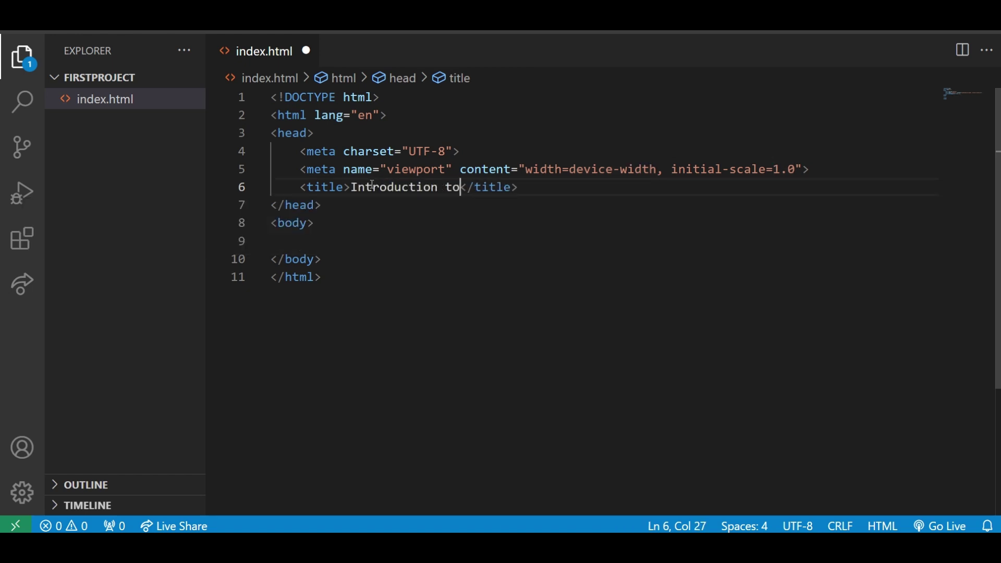
{"action": "type", "text": "ityFRe"}
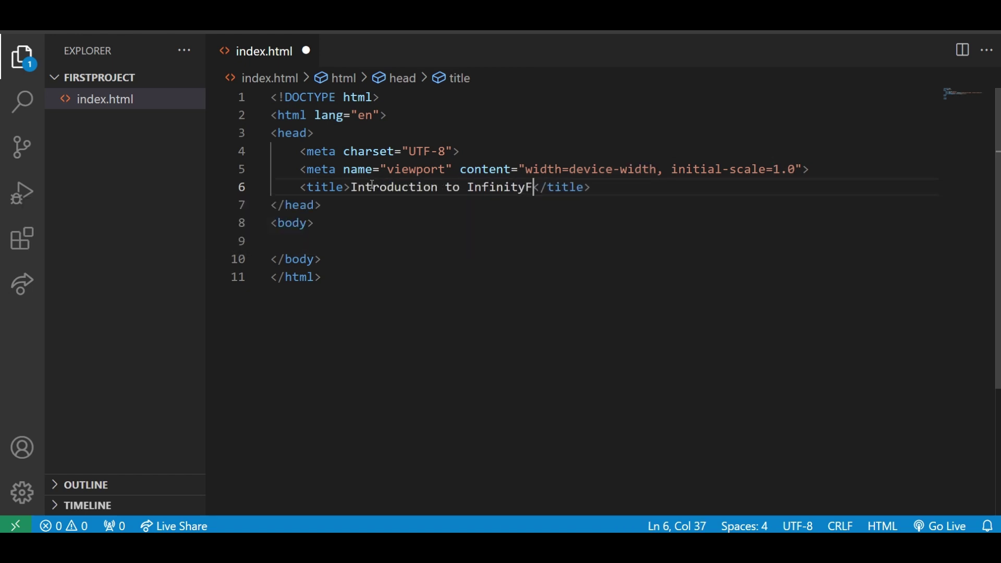
{"action": "key", "text": "BackSpace"}
{"action": "key", "text": "BackSpace"}
{"action": "type", "text": "ree"}
Add an h1 heading reading "Welcome to this website!" inside the body.
{"action": "left_click", "coordinate": [286, 241]}
{"action": "type", "text": "h"}
{"action": "key", "text": "Tab"}
{"action": "type", "text": "Welcome to"}
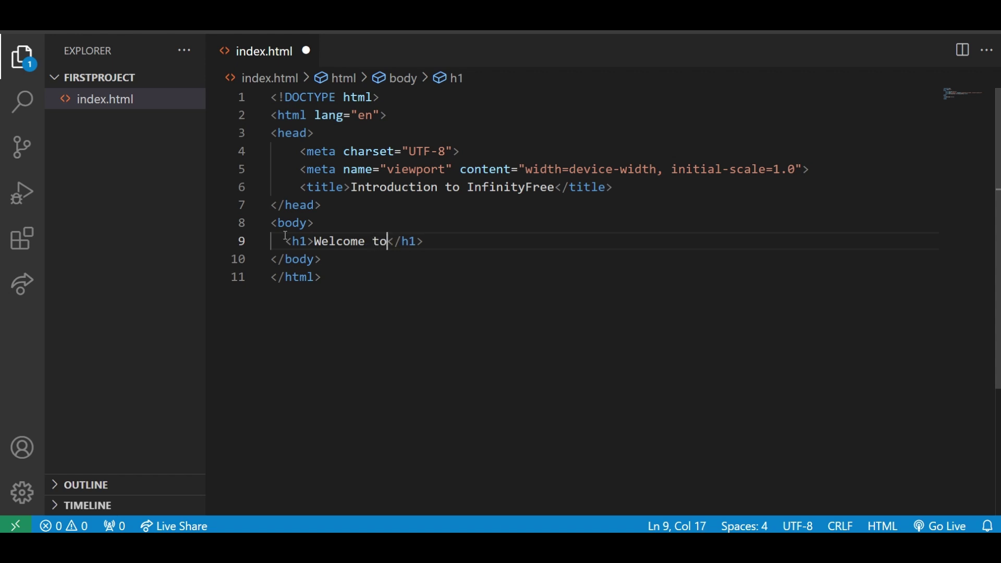
{"action": "type", "text": " this website!"}
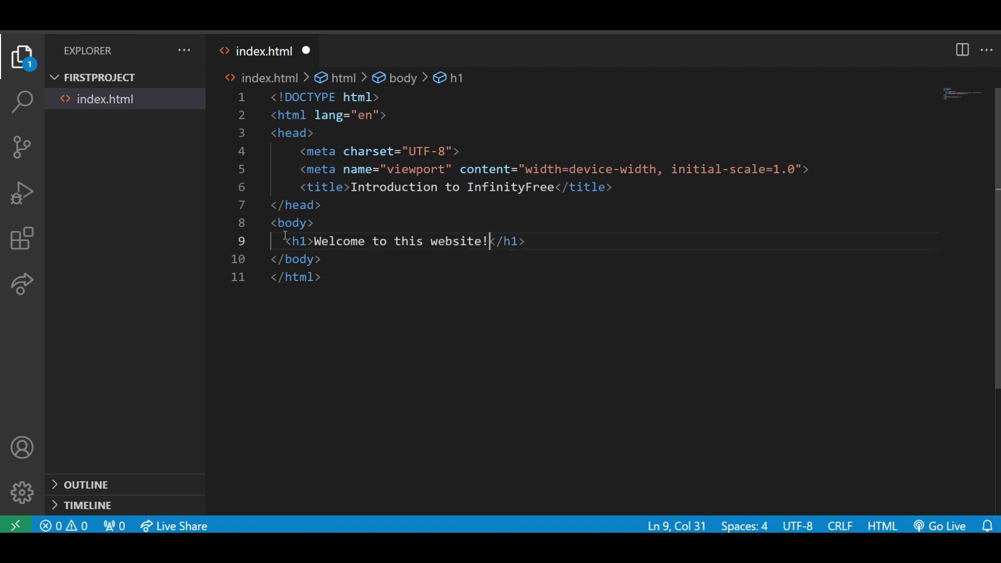
Add a paragraph of lorem ipsum text below the heading, and format and save index.html.
{"action": "left_click", "coordinate": [558, 245]}
{"action": "key", "text": "Return"}
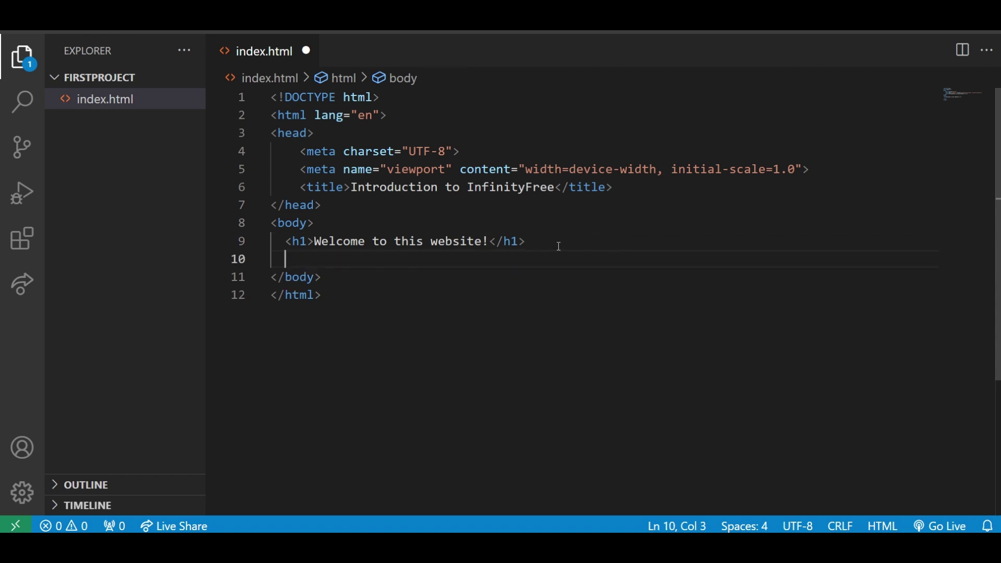
{"action": "type", "text": "p"}
{"action": "key", "text": "Tab"}
{"action": "key", "text": "Return"}
{"action": "type", "text": "lorem"}
{"action": "key", "text": "Tab"}
{"action": "key", "text": "shift+alt+f"}
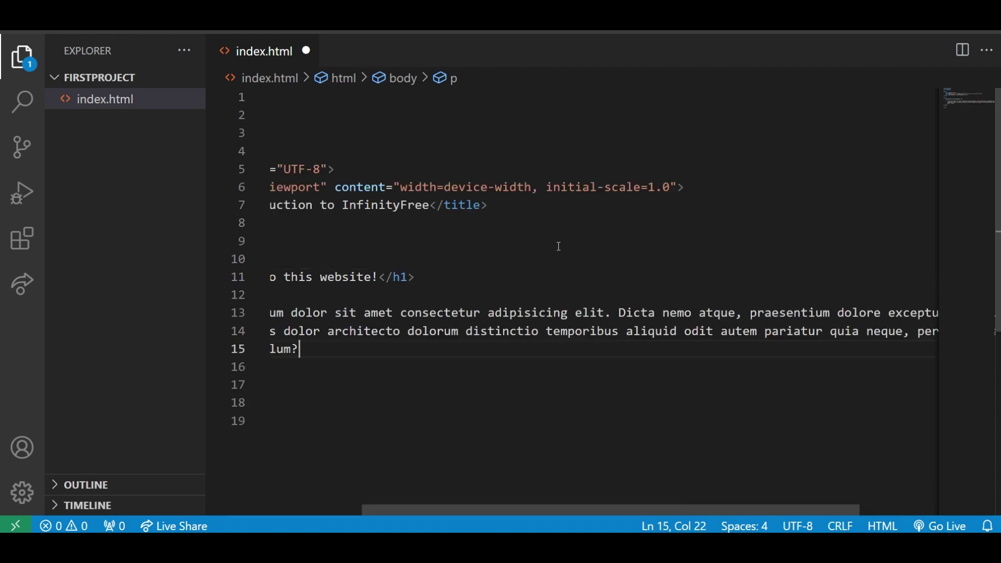
{"action": "key", "text": "ctrl+s"}
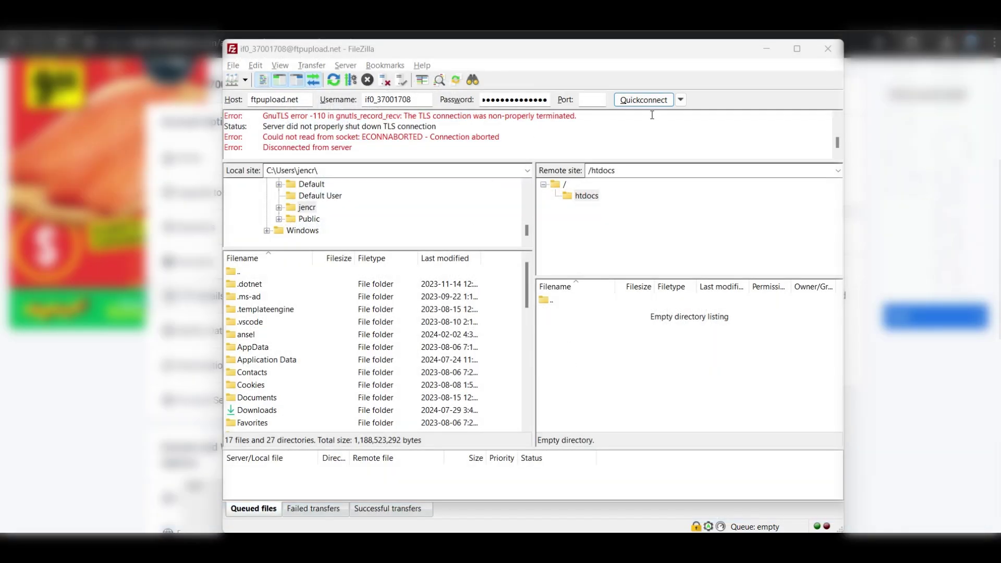
Switch to FileZilla, reconnect to the server in the current tab by aborting the previous connection, and open the remote htdocs folder.
{"action": "left_click", "coordinate": [642, 100]}
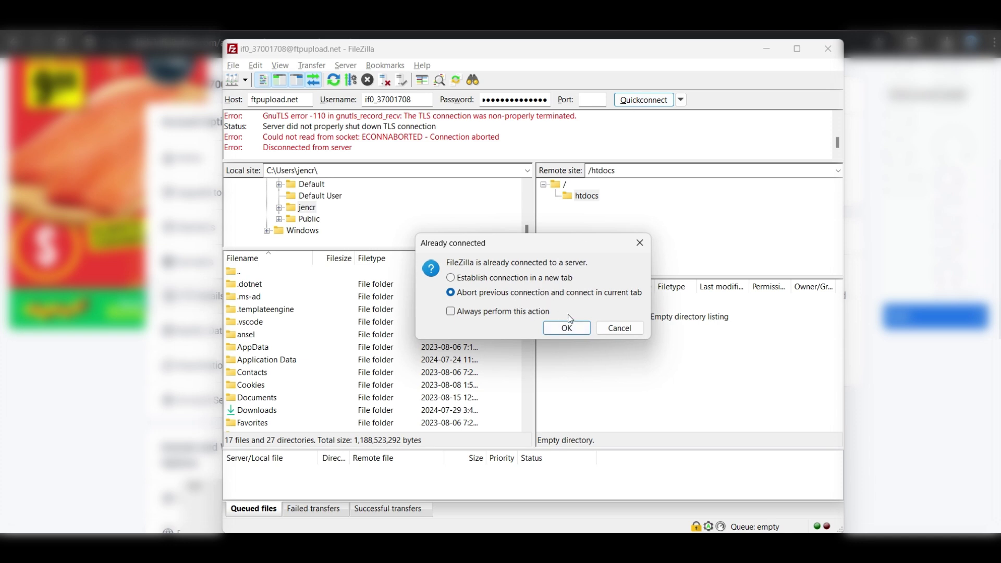
{"action": "left_click", "coordinate": [573, 327]}
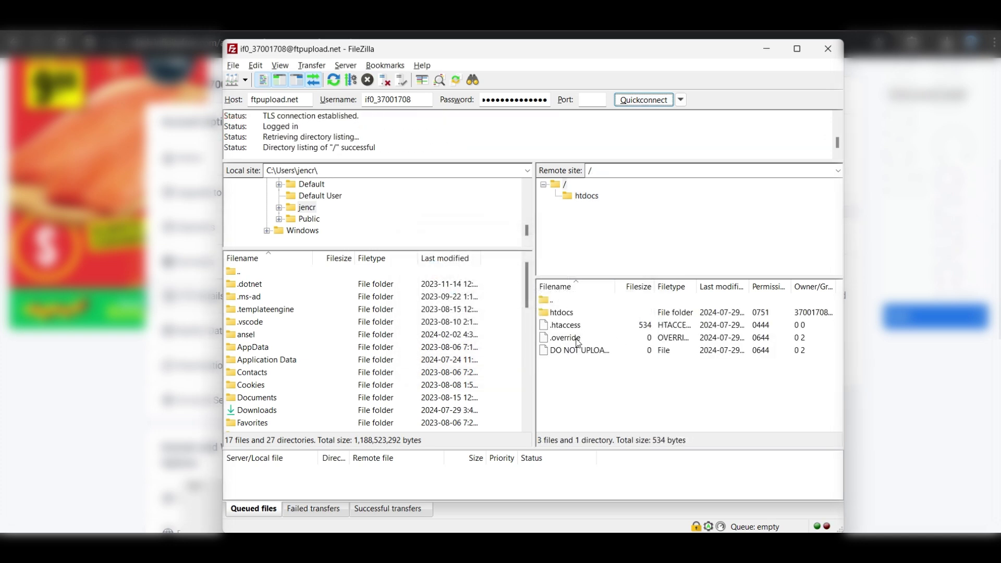
{"action": "double_click", "coordinate": [562, 311]}
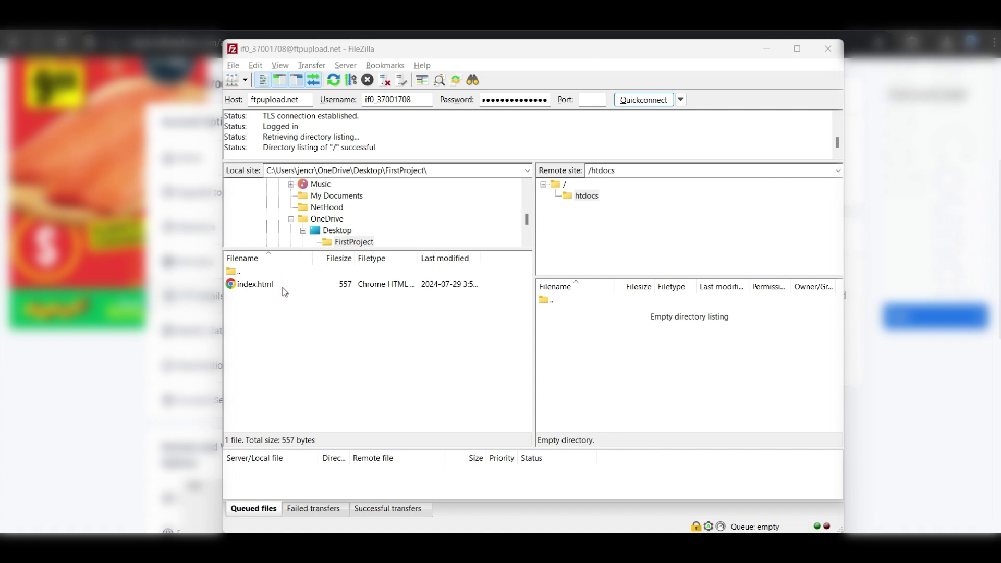
Upload index.html from the local FirstProject folder to the remote htdocs folder.
{"action": "left_click", "coordinate": [265, 288]}
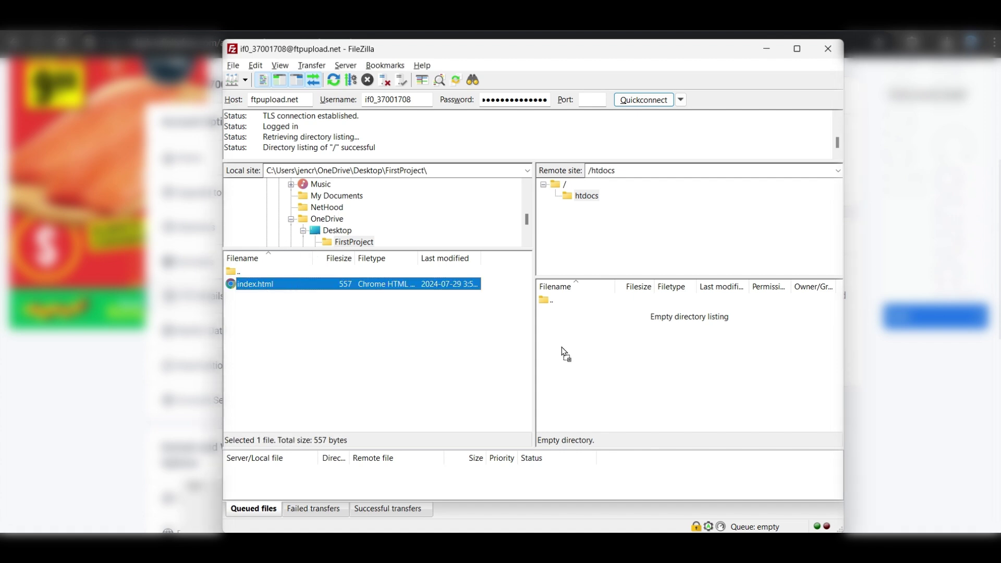
{"action": "left_click_drag", "start_coordinate": [567, 347], "coordinate": [568, 350]}
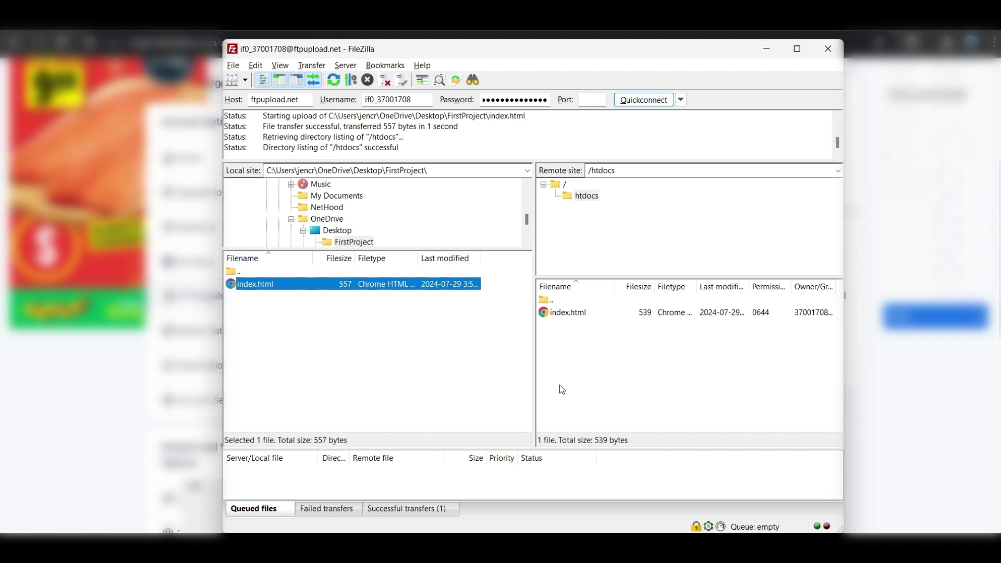
Upload index.html from the local FirstProject folder to the remote htdocs folder again, overwriting the existing file.
{"action": "left_click", "coordinate": [483, 384]}
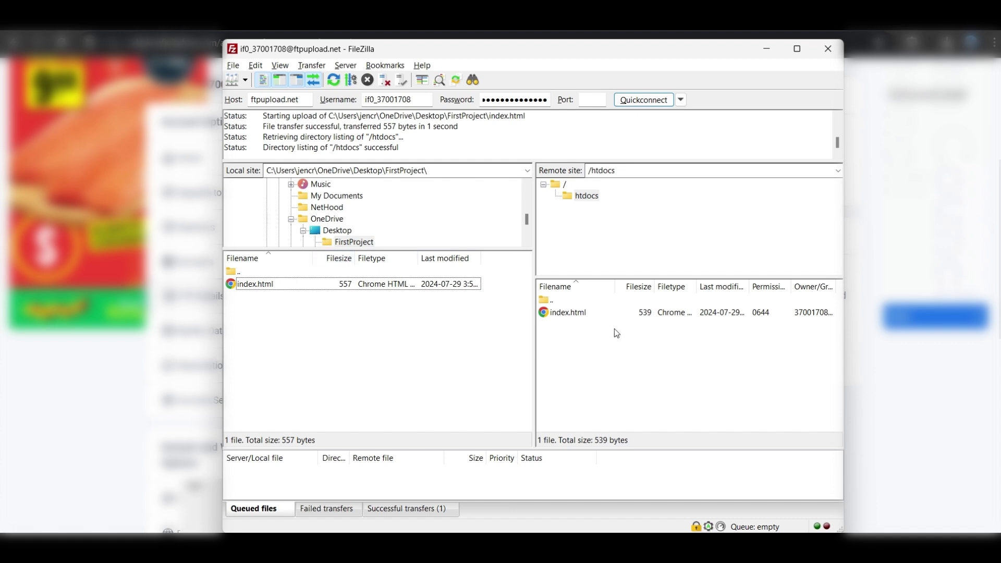
{"action": "left_click_drag", "start_coordinate": [446, 284], "coordinate": [560, 342]}
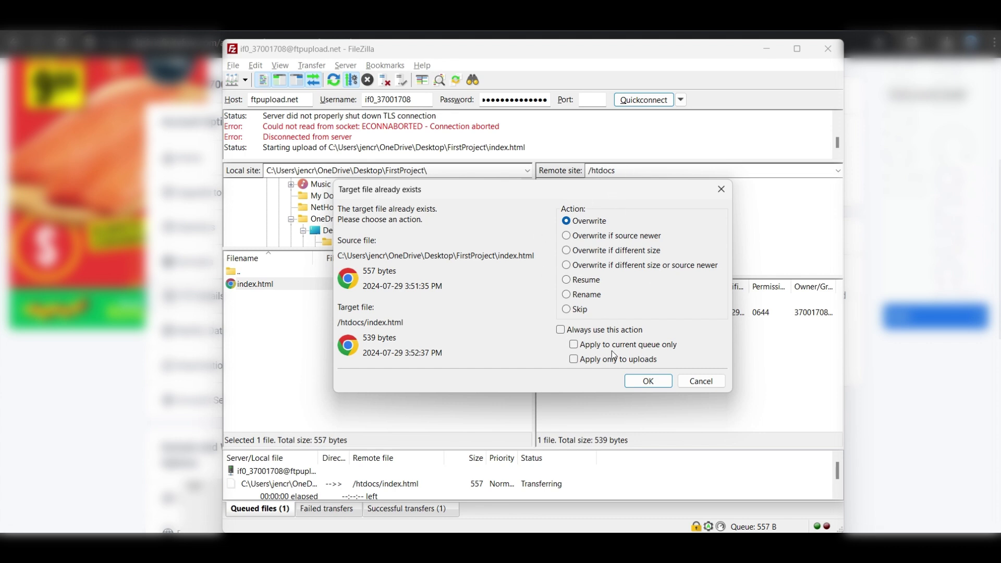
{"action": "left_click", "coordinate": [656, 383]}
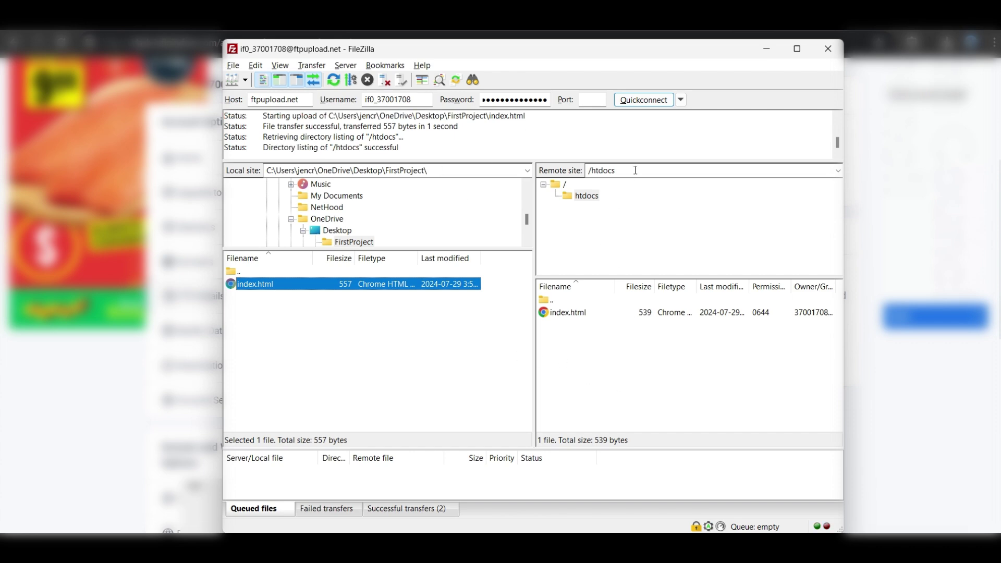
Switch to the browser, reopen the Online File Manager from the hosting control panel, and open the htdocs folder.
{"action": "left_click", "coordinate": [817, 48]}
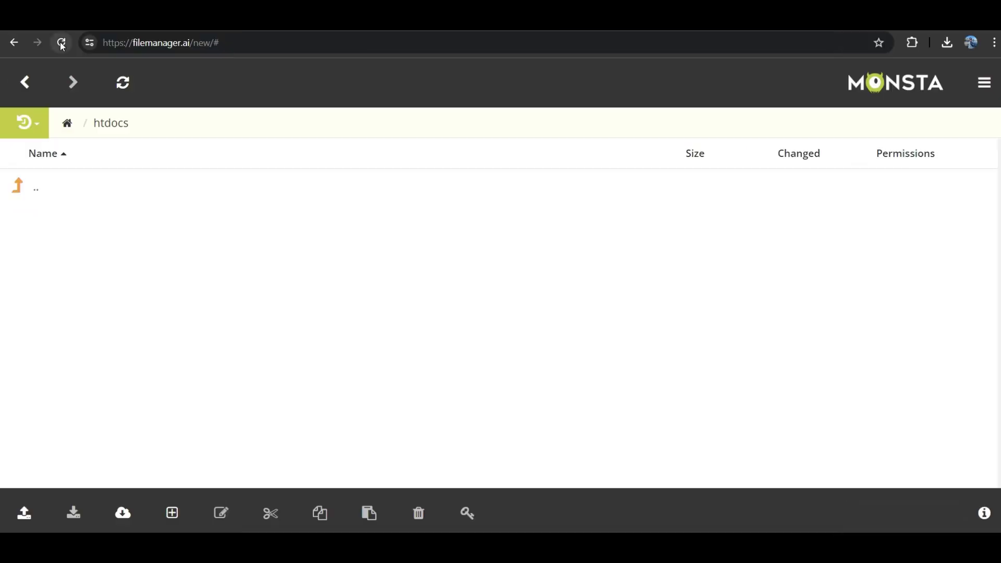
{"action": "left_click", "coordinate": [62, 44]}
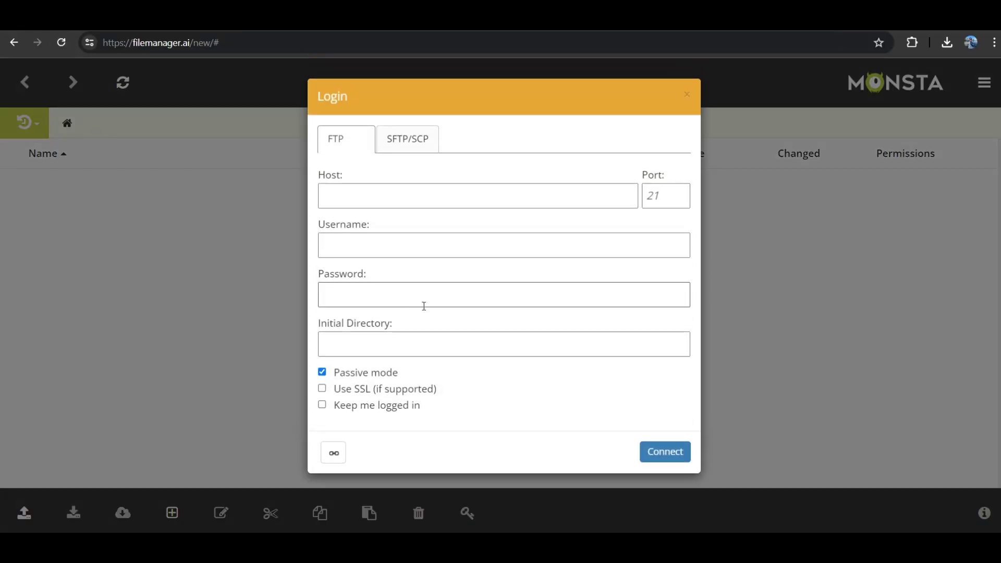
{"action": "left_click", "coordinate": [687, 94]}
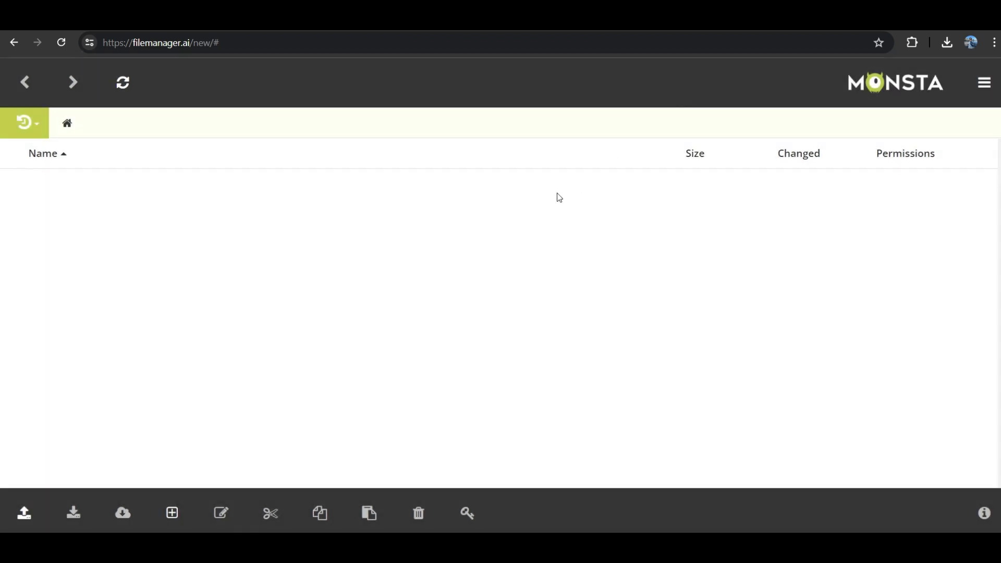
{"action": "key", "text": "ctrl+shift+Tab"}
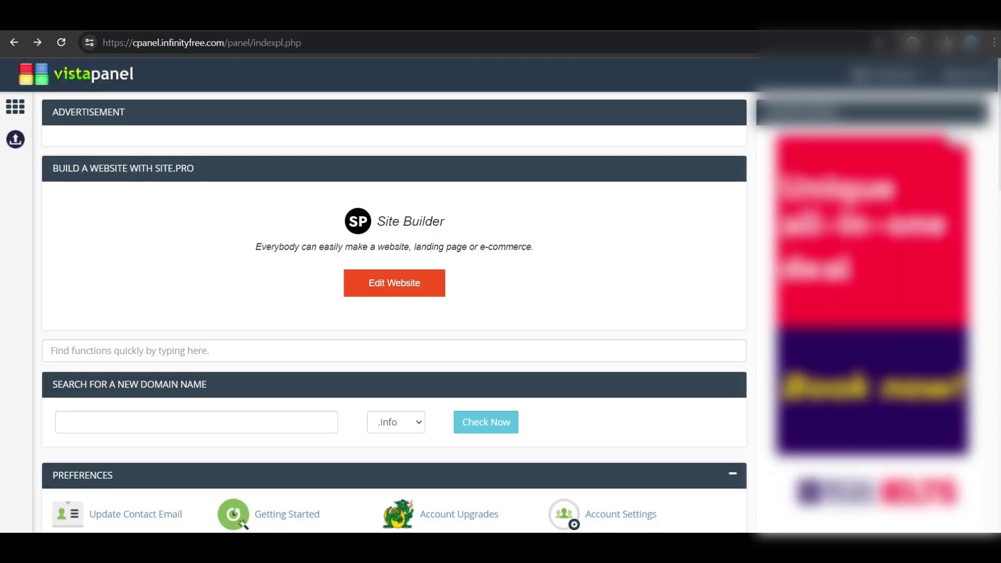
{"action": "scroll", "coordinate": [241, 382], "scroll_direction": "down", "scroll_amount": 5}
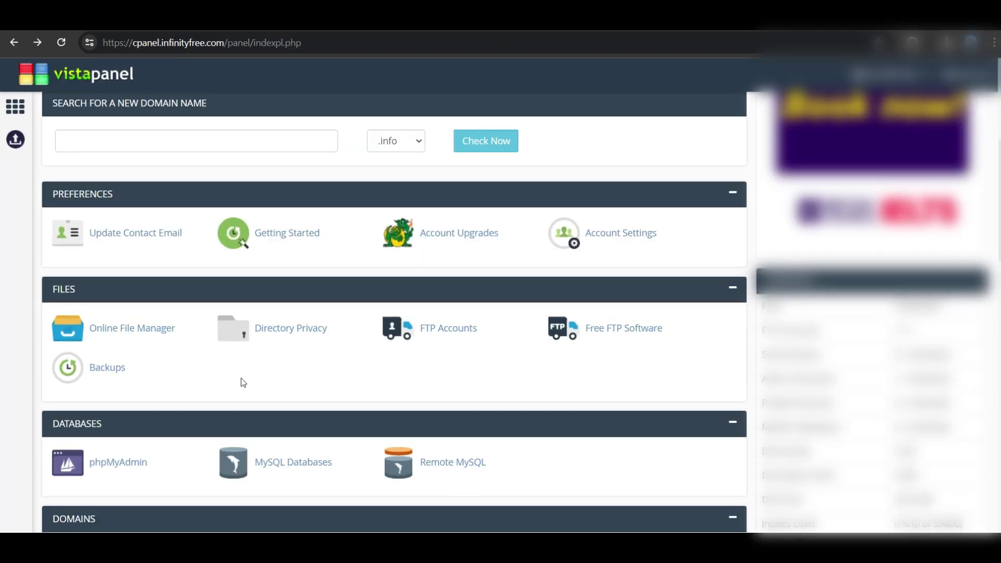
{"action": "left_click", "coordinate": [144, 327]}
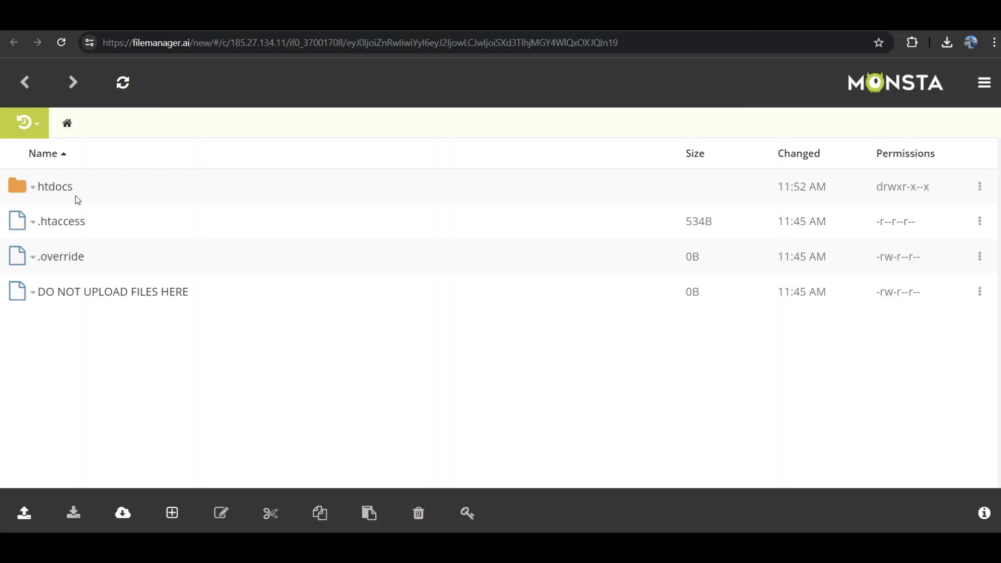
{"action": "left_click", "coordinate": [57, 189]}
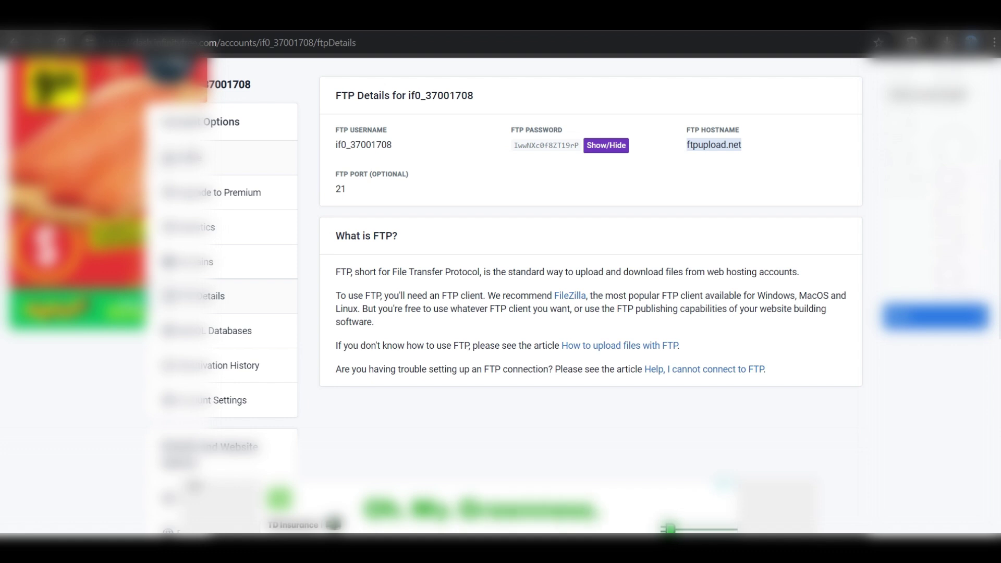
Return to the InfinityFree accounts list, open the hosting account for firstproject.infinityfreeapp.com, and view its domains.
{"action": "left_click", "coordinate": [204, 172]}
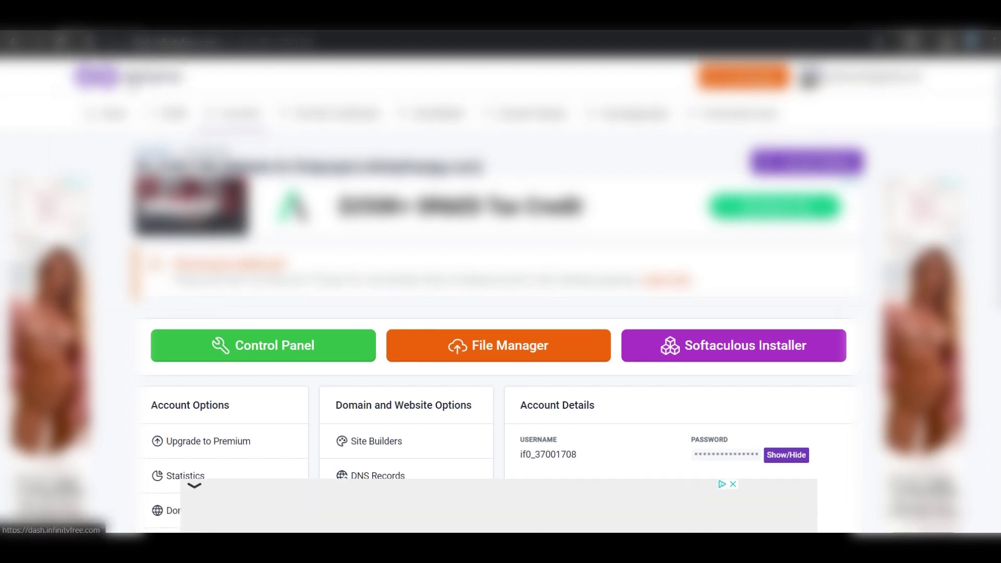
{"action": "left_click", "coordinate": [235, 115]}
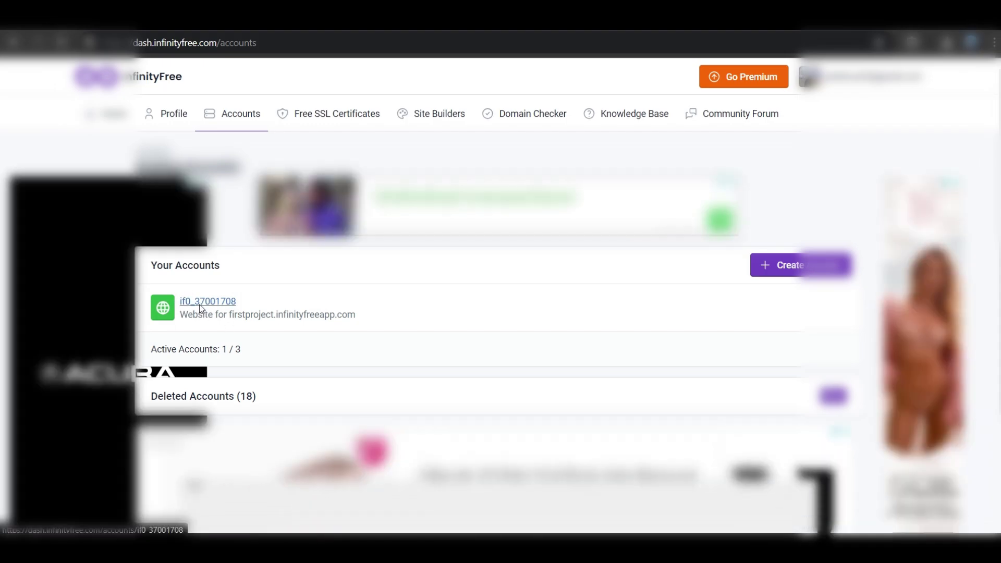
{"action": "left_click", "coordinate": [208, 301]}
{"action": "scroll", "coordinate": [317, 367], "scroll_direction": "down", "scroll_amount": 5}
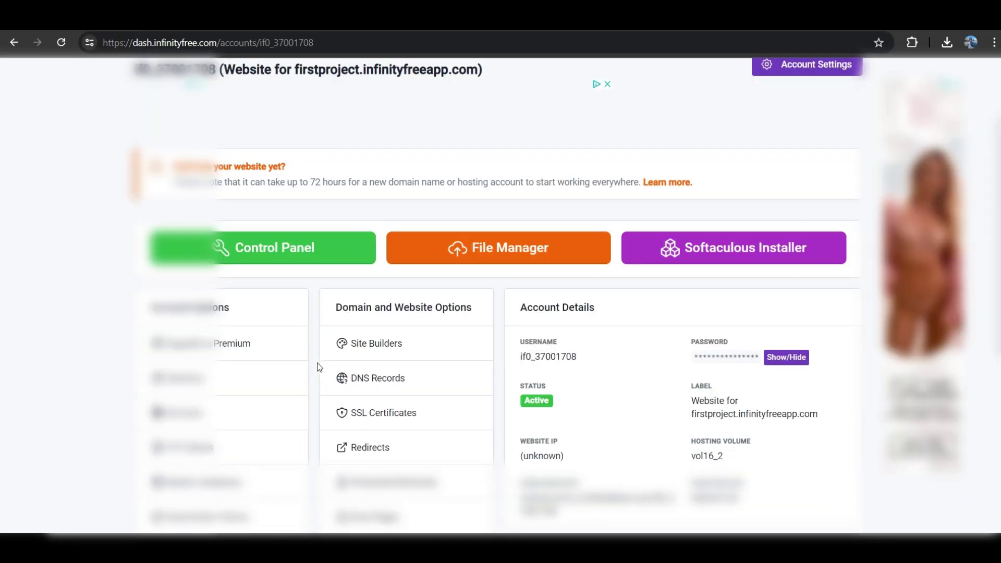
{"action": "scroll", "coordinate": [315, 344], "scroll_direction": "up", "scroll_amount": 1}
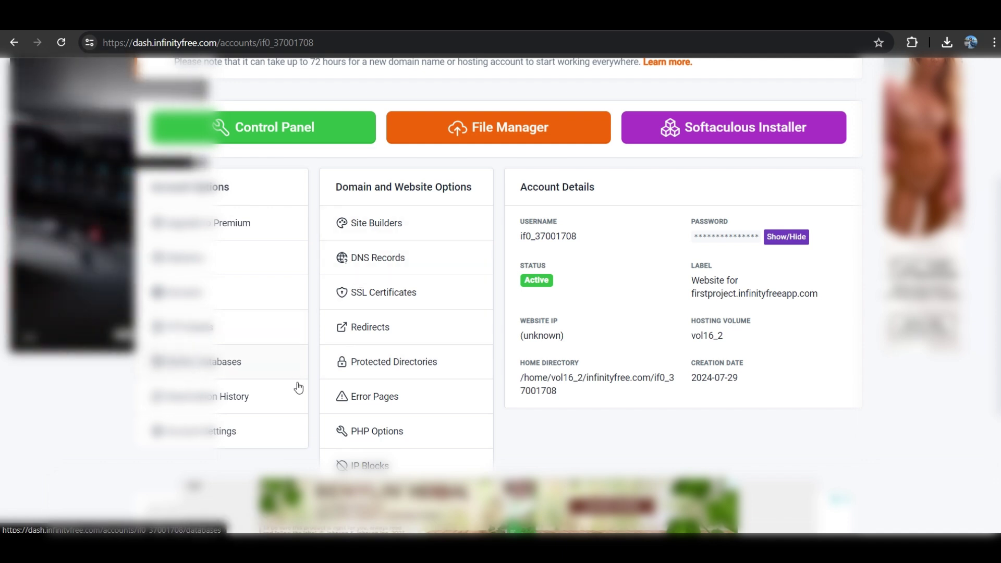
{"action": "left_click", "coordinate": [296, 290]}
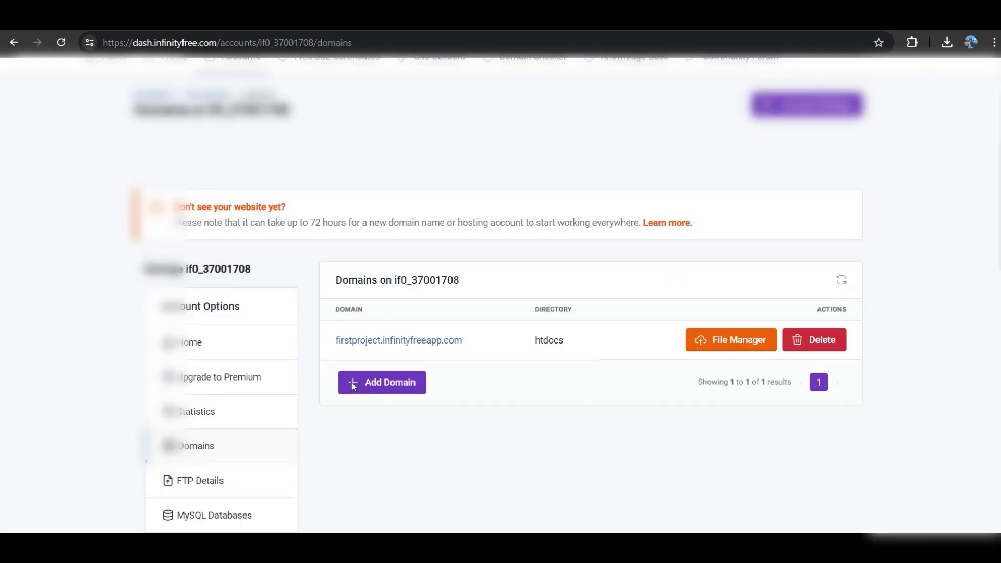
Examine the domain list and the notice on how long a new domain or hosting account takes to start working.
{"action": "scroll", "coordinate": [360, 339], "scroll_direction": "down", "scroll_amount": 1}
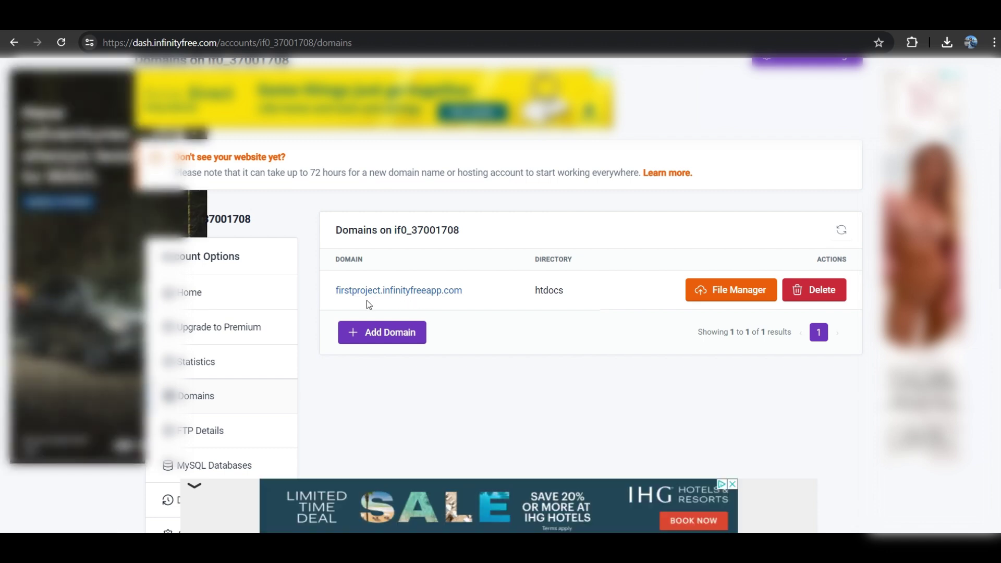
{"action": "scroll", "coordinate": [397, 304], "scroll_direction": "down", "scroll_amount": 1}
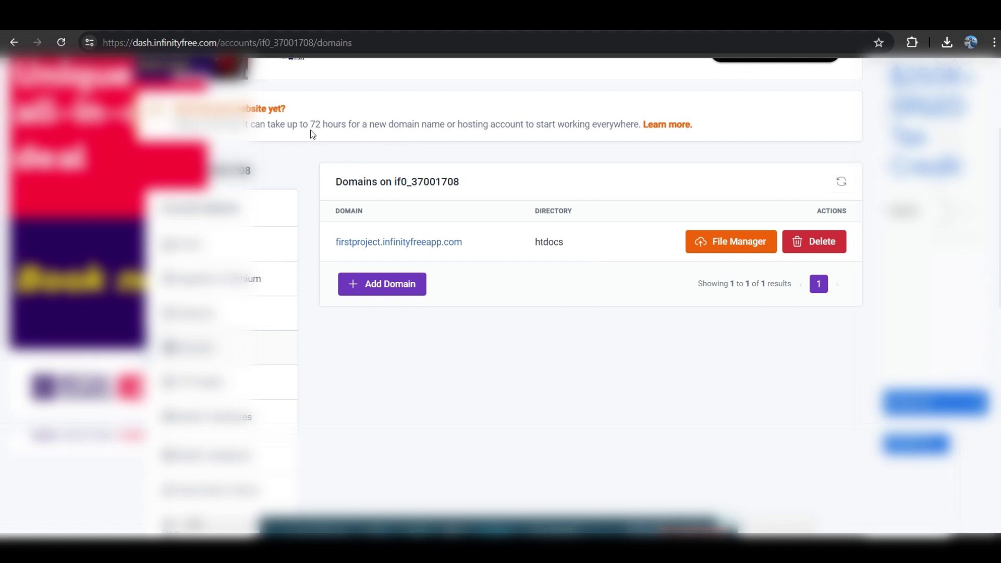
{"action": "left_click_drag", "start_coordinate": [311, 134], "coordinate": [487, 134]}
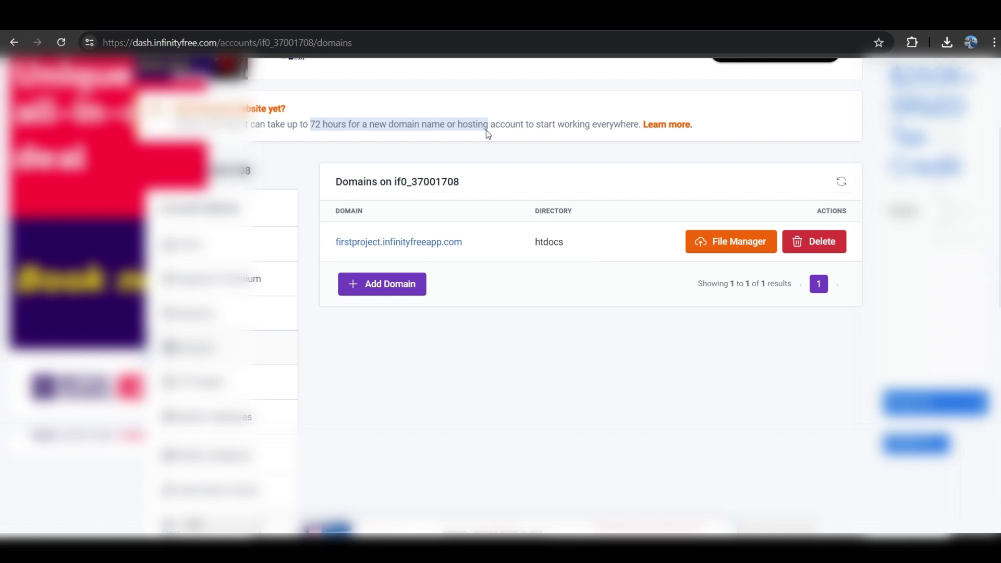
{"action": "left_click", "coordinate": [484, 406]}
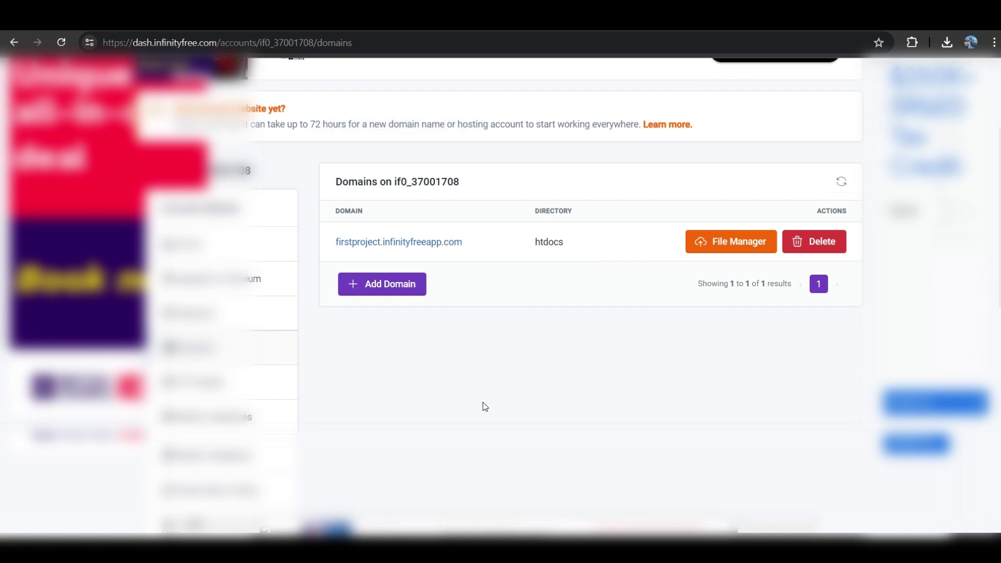